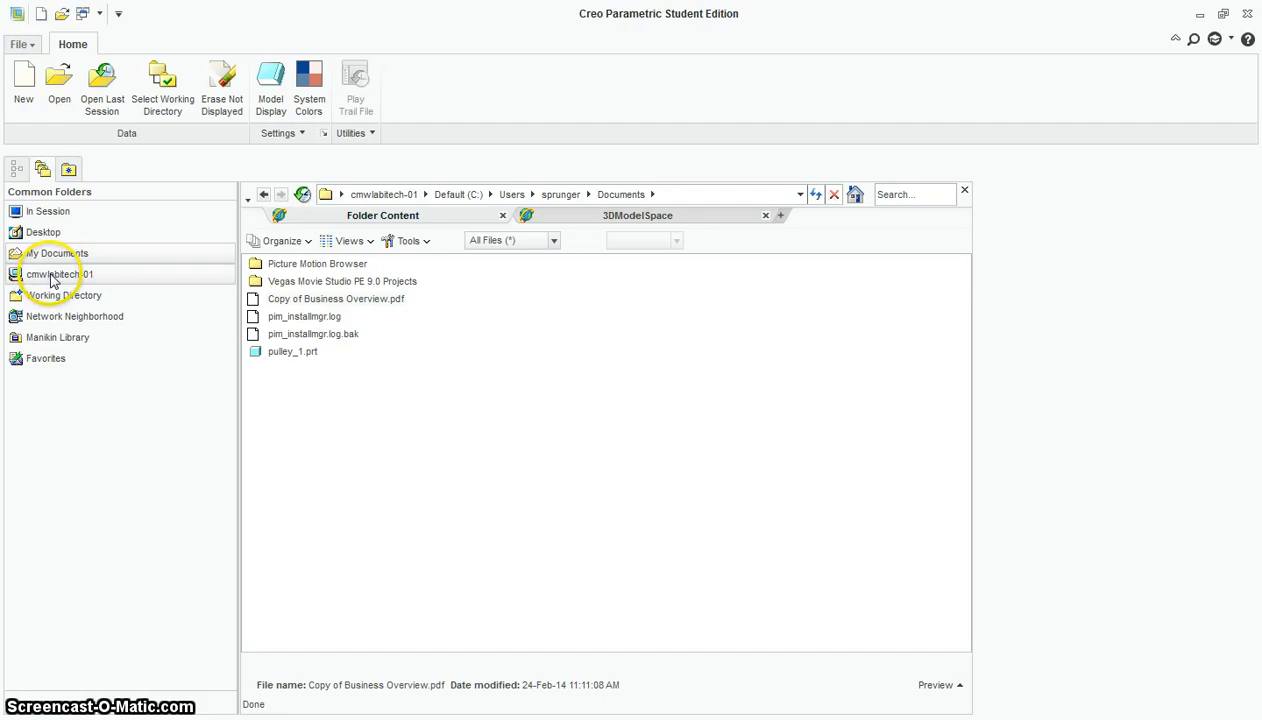
# Set the Extrudes folder inside the Creo folder on the H: drive as the working directory.
pyautogui.click(53, 278)
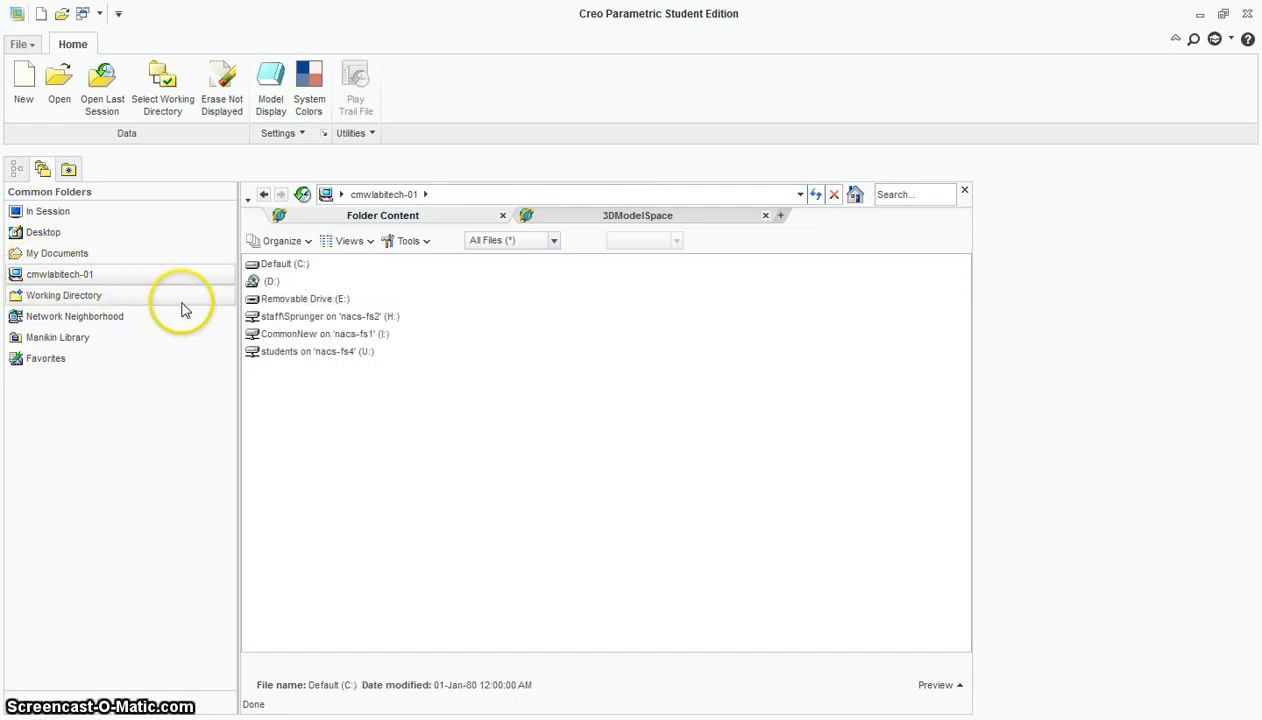
pyautogui.doubleClick(311, 318)
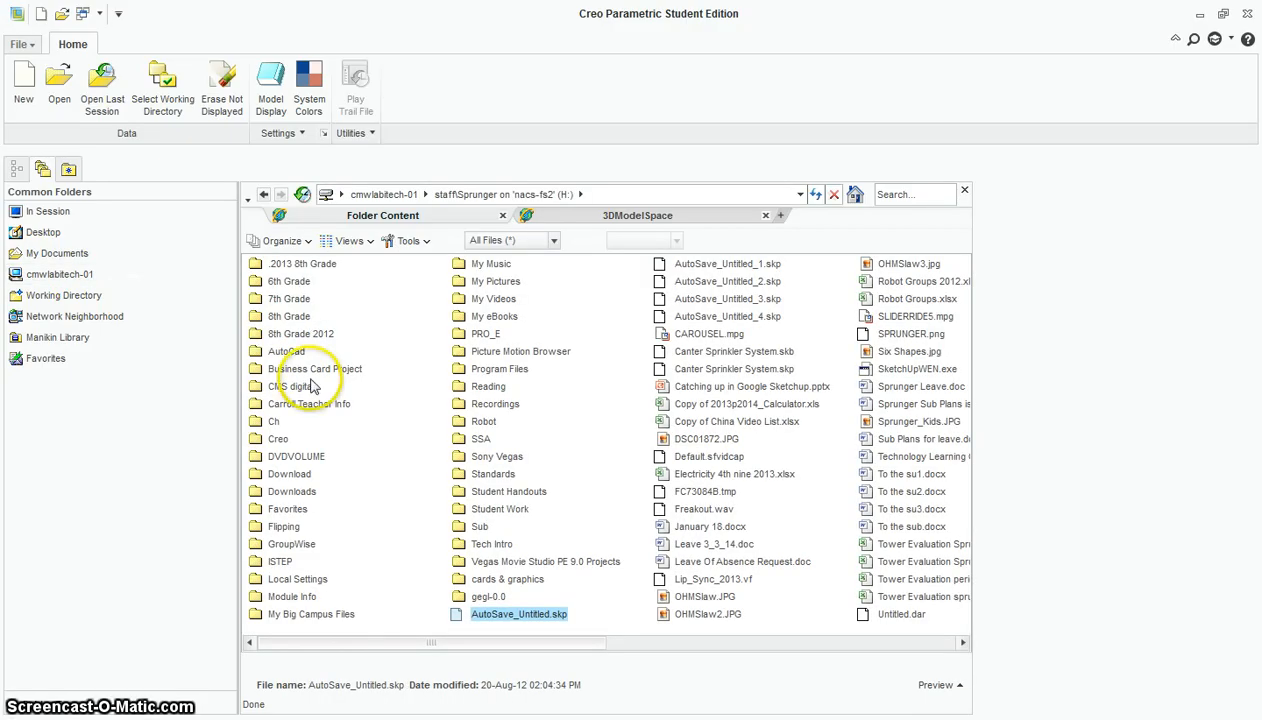
pyautogui.doubleClick(279, 441)
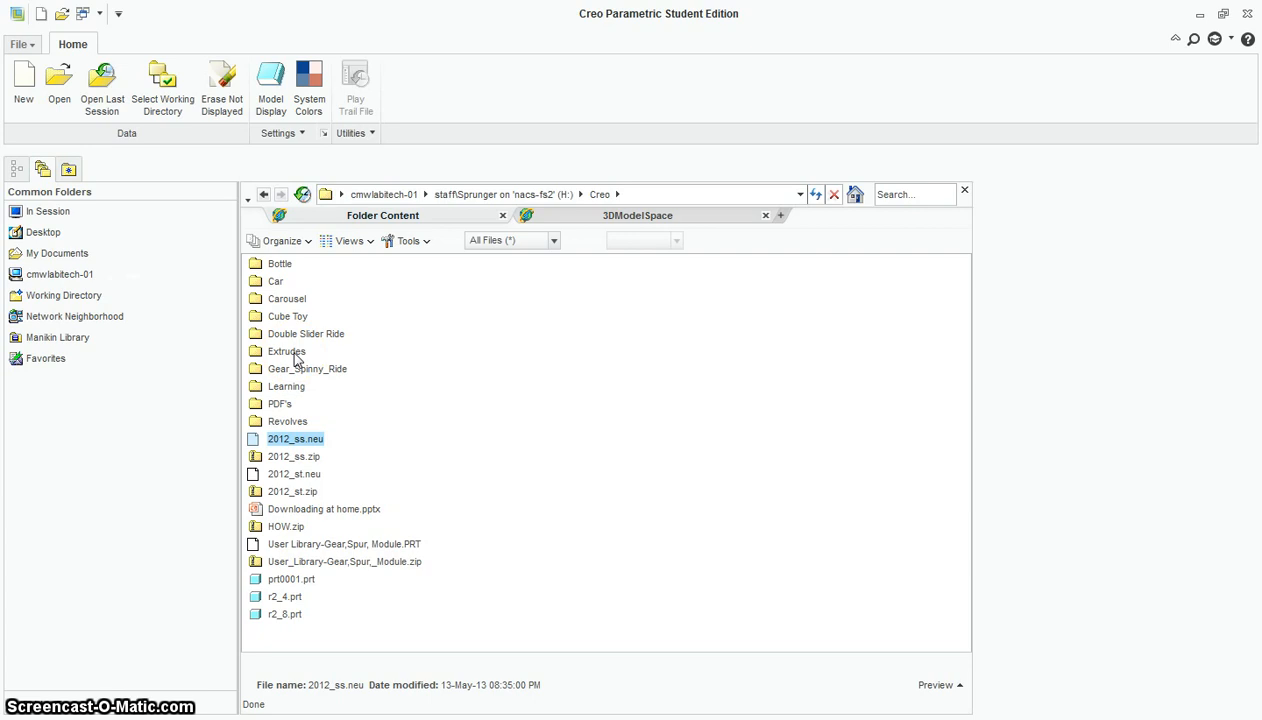
pyautogui.rightClick(296, 355)
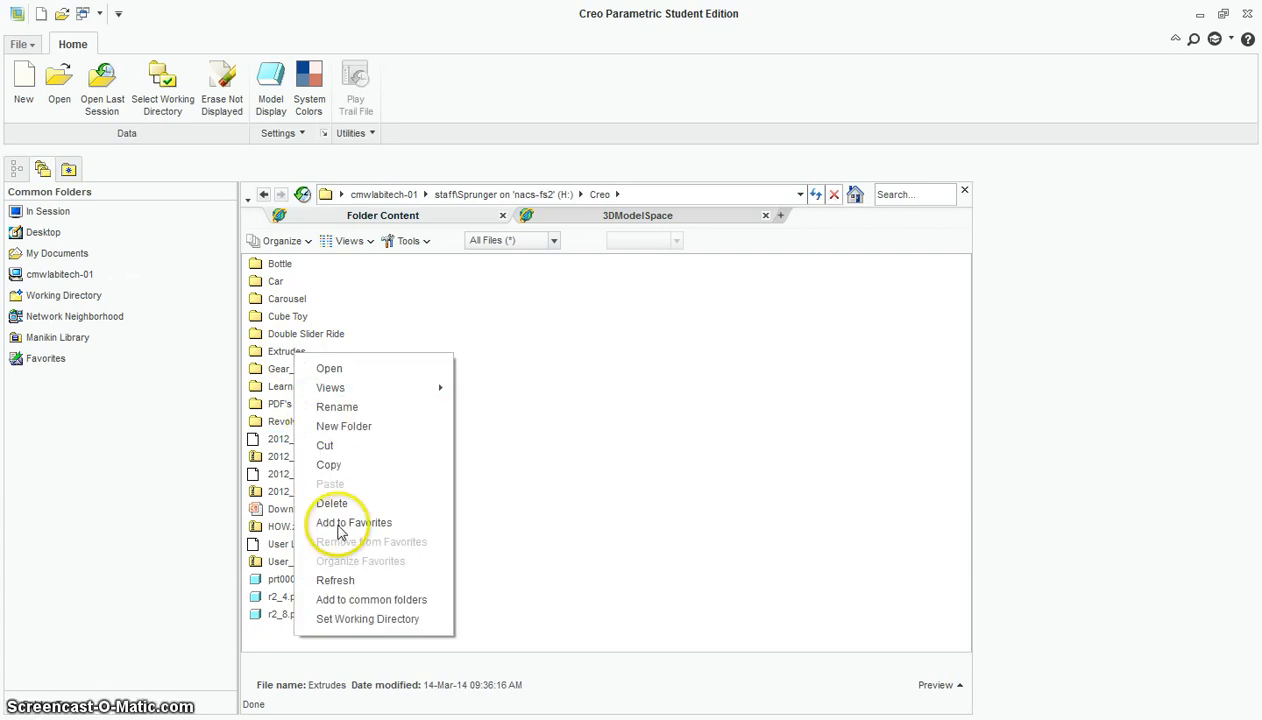
pyautogui.click(365, 619)
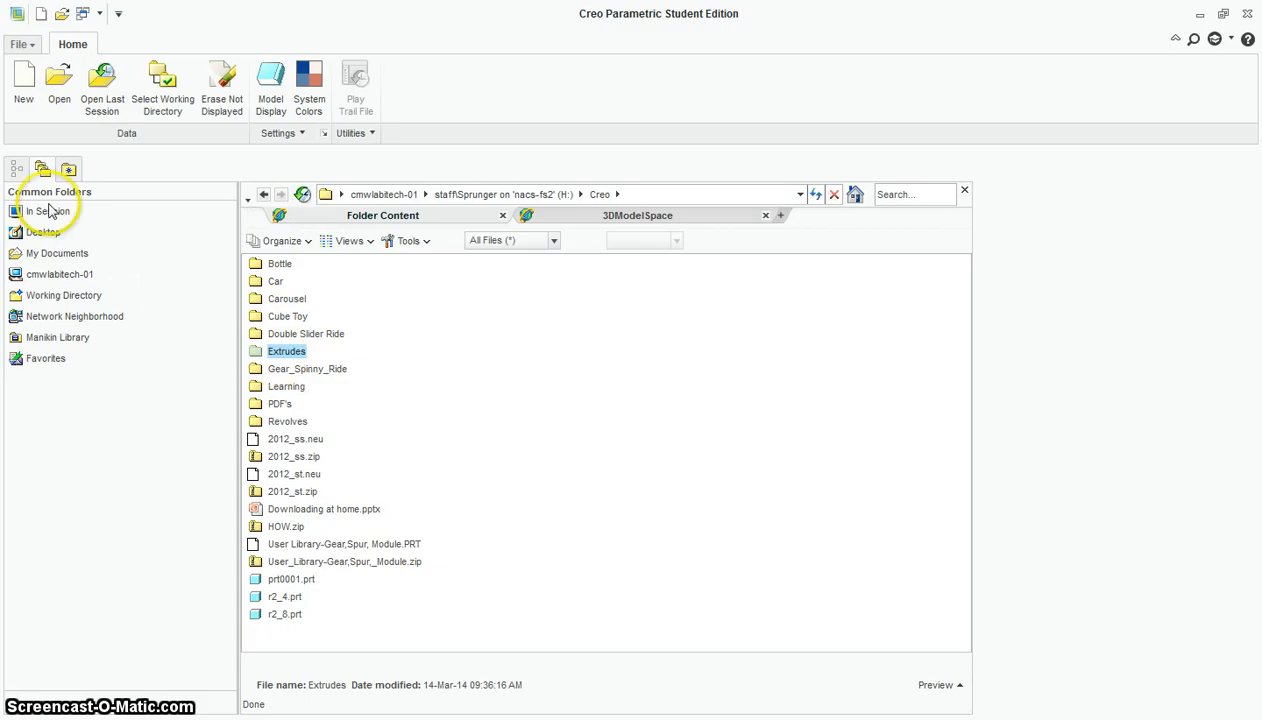
# Create a new solid part named Pear_test using the default template.
pyautogui.click(23, 82)
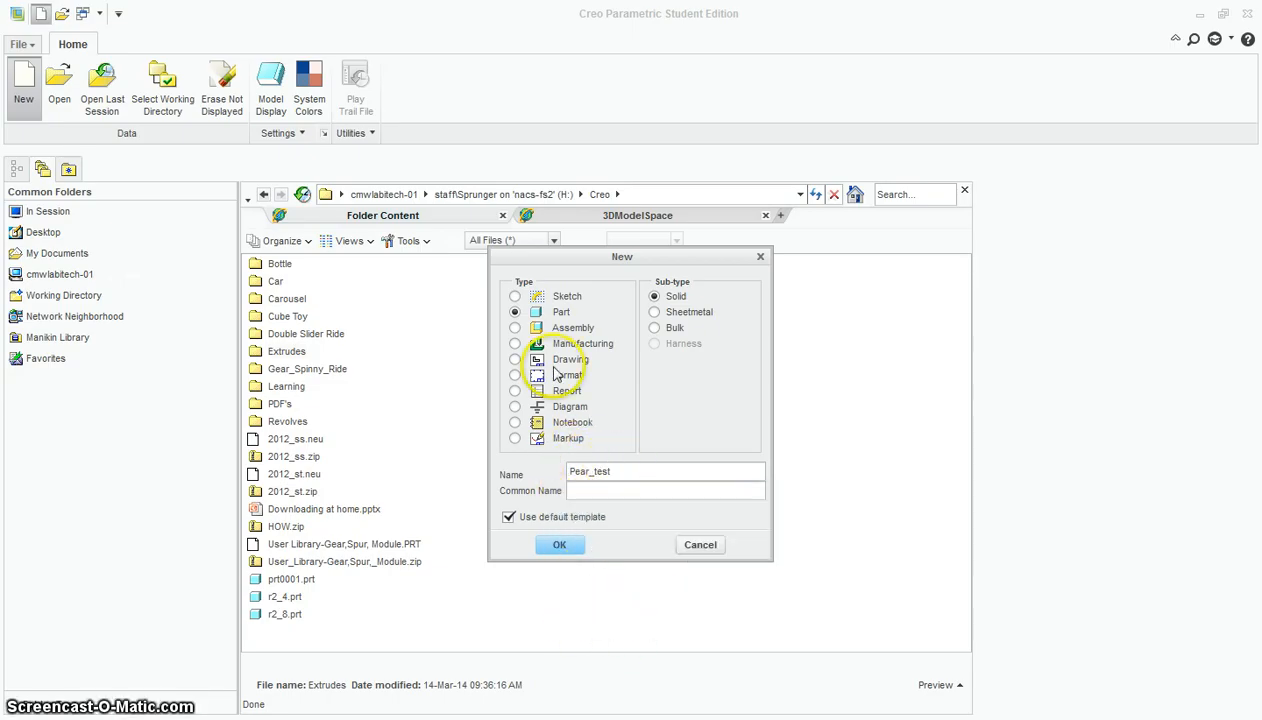
pyautogui.click(557, 545)
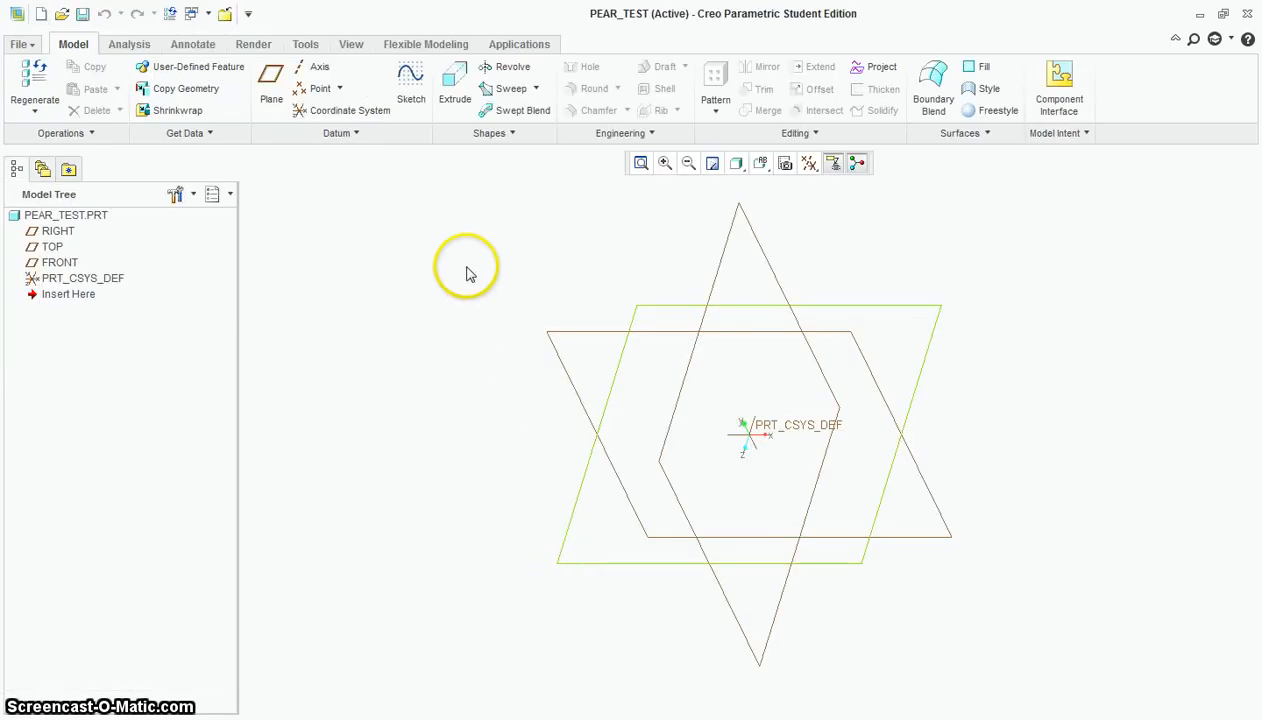
# Start an Extrude with a sketch on the FRONT plane and orient the view parallel to the sketch.
pyautogui.click(455, 80)
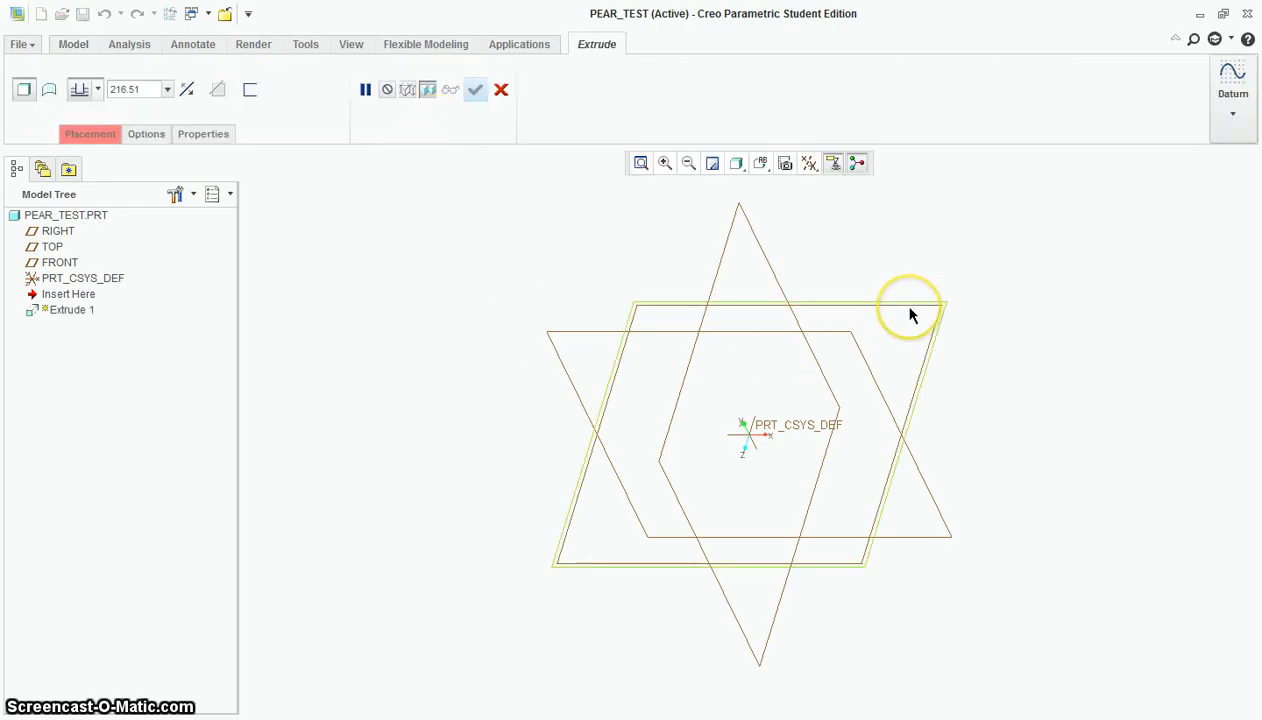
pyautogui.click(563, 338)
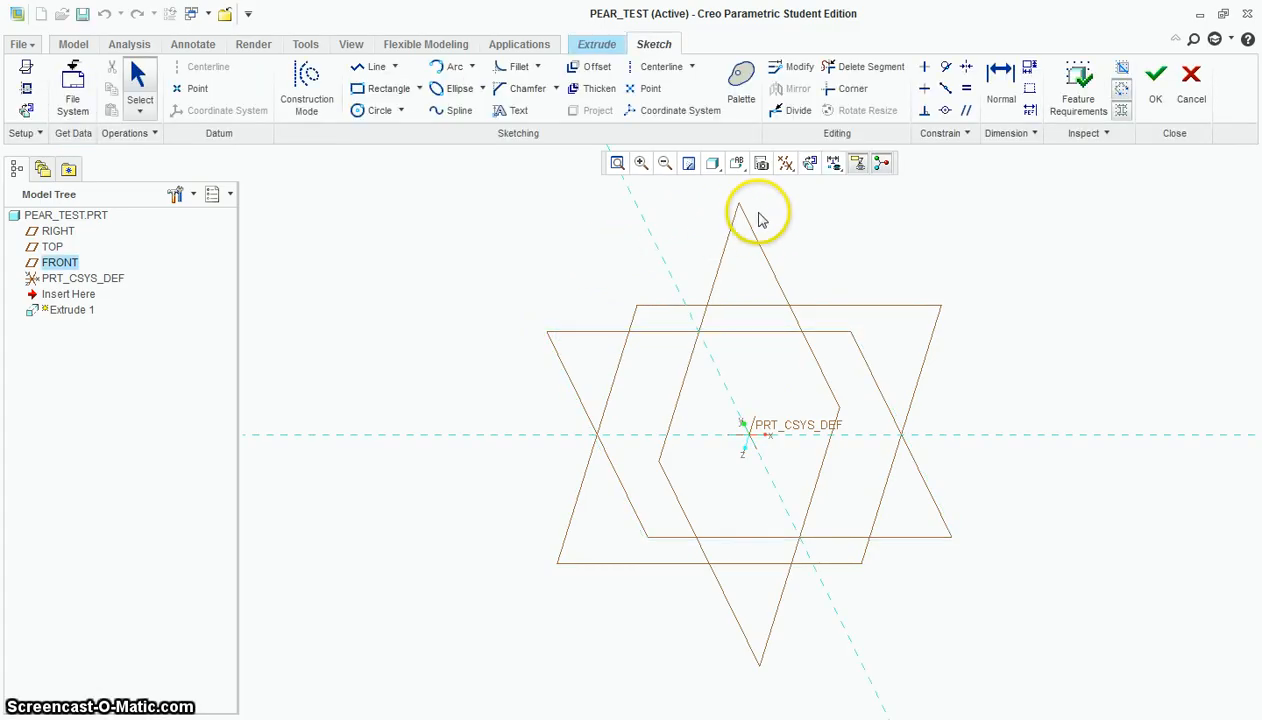
pyautogui.click(809, 165)
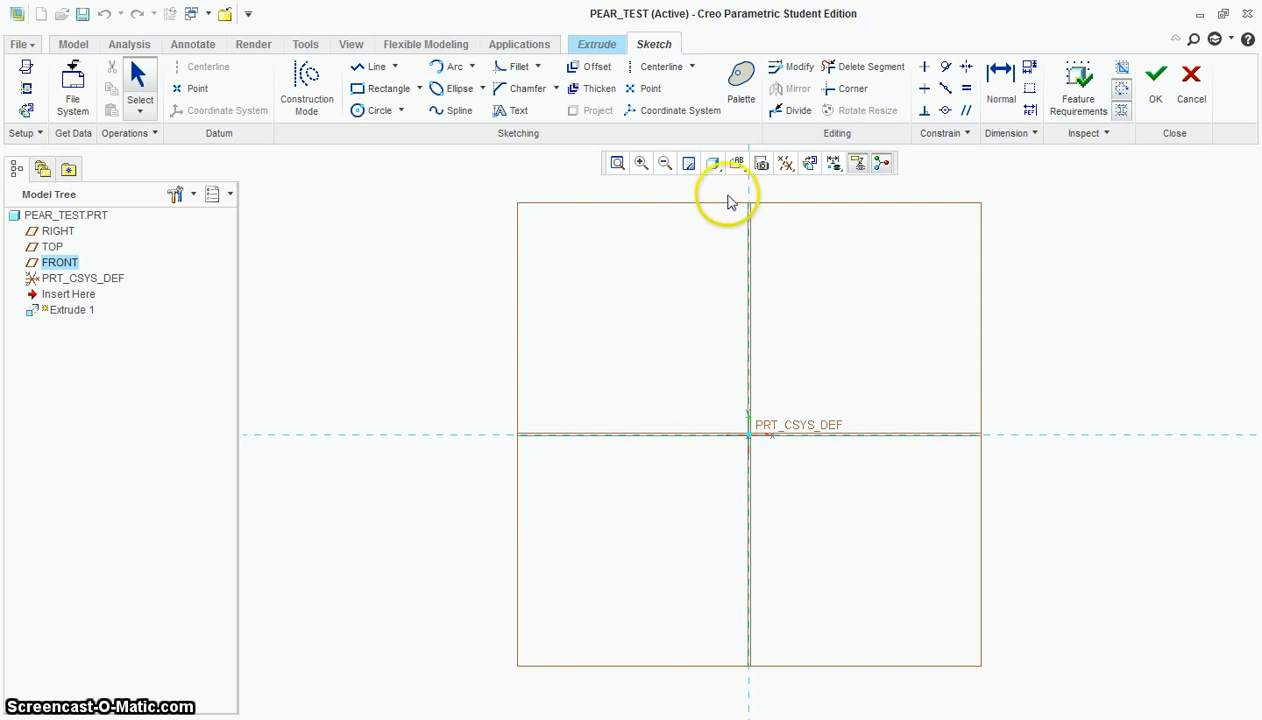
pyautogui.click(737, 164)
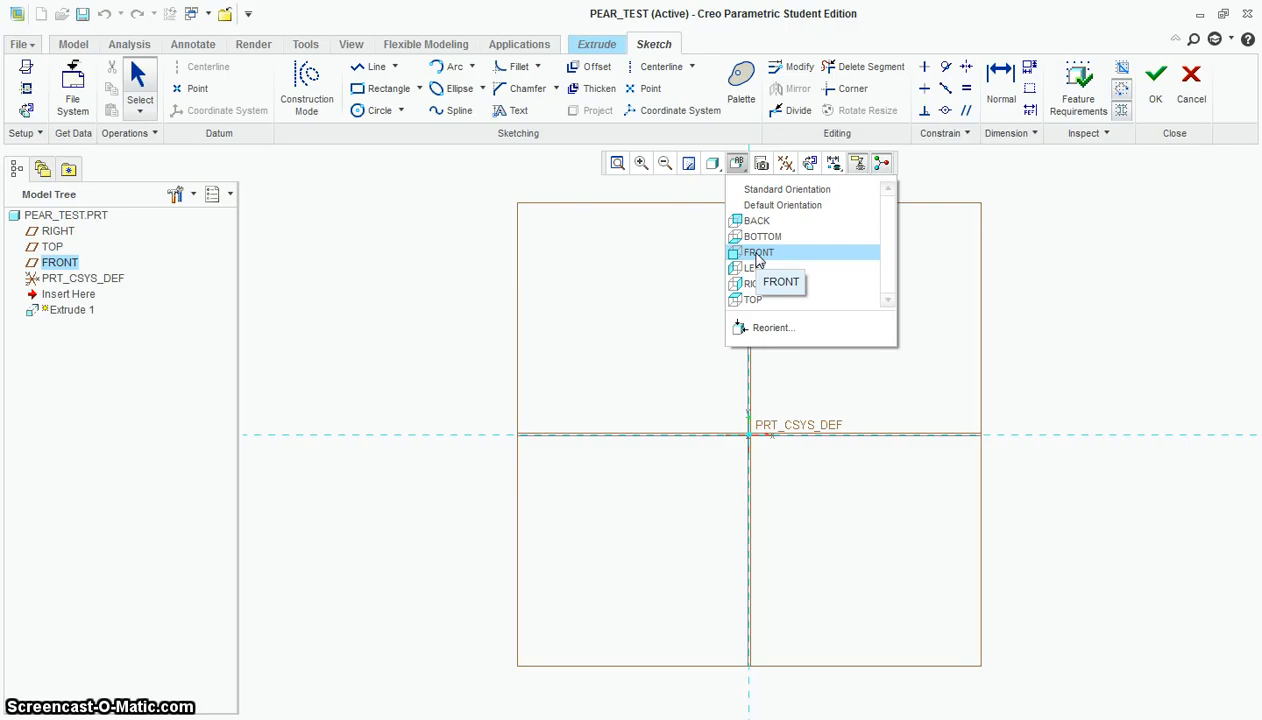
pyautogui.click(815, 166)
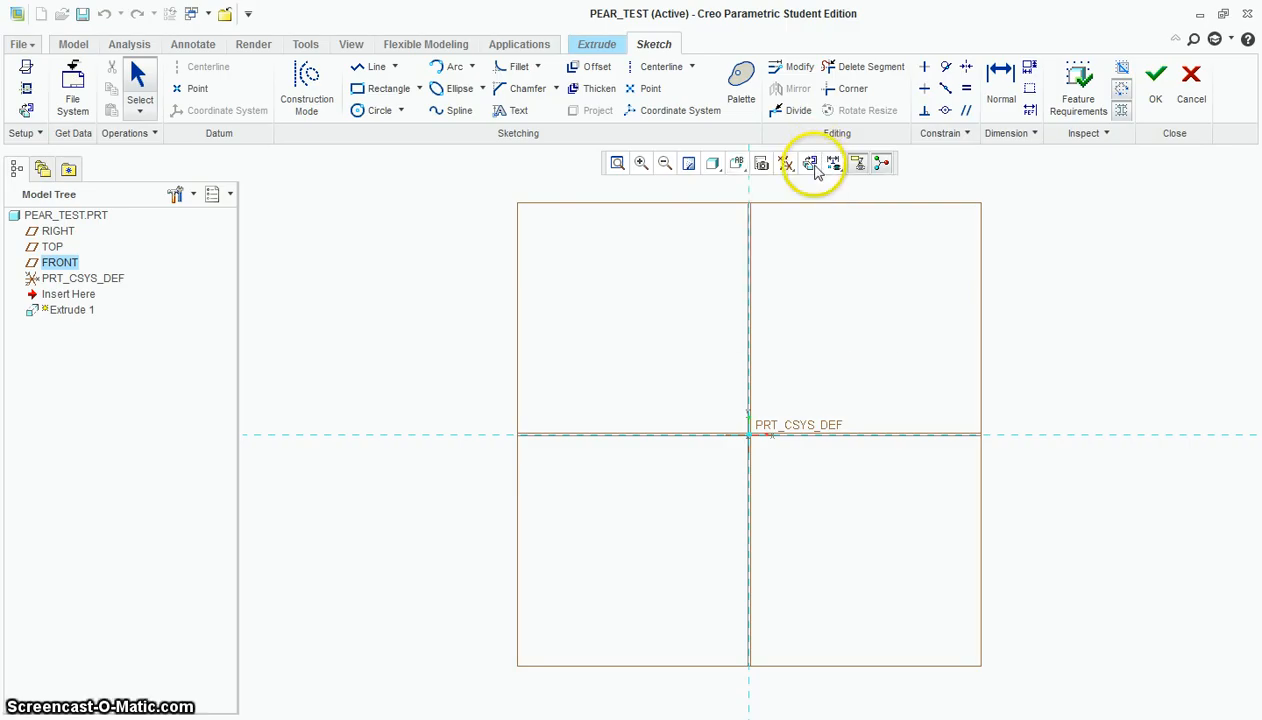
# Sketch a circle about 127 in diameter at the origin and another about 73 in diameter, centred about 149 above it on the vertical axis.
pyautogui.click(366, 112)
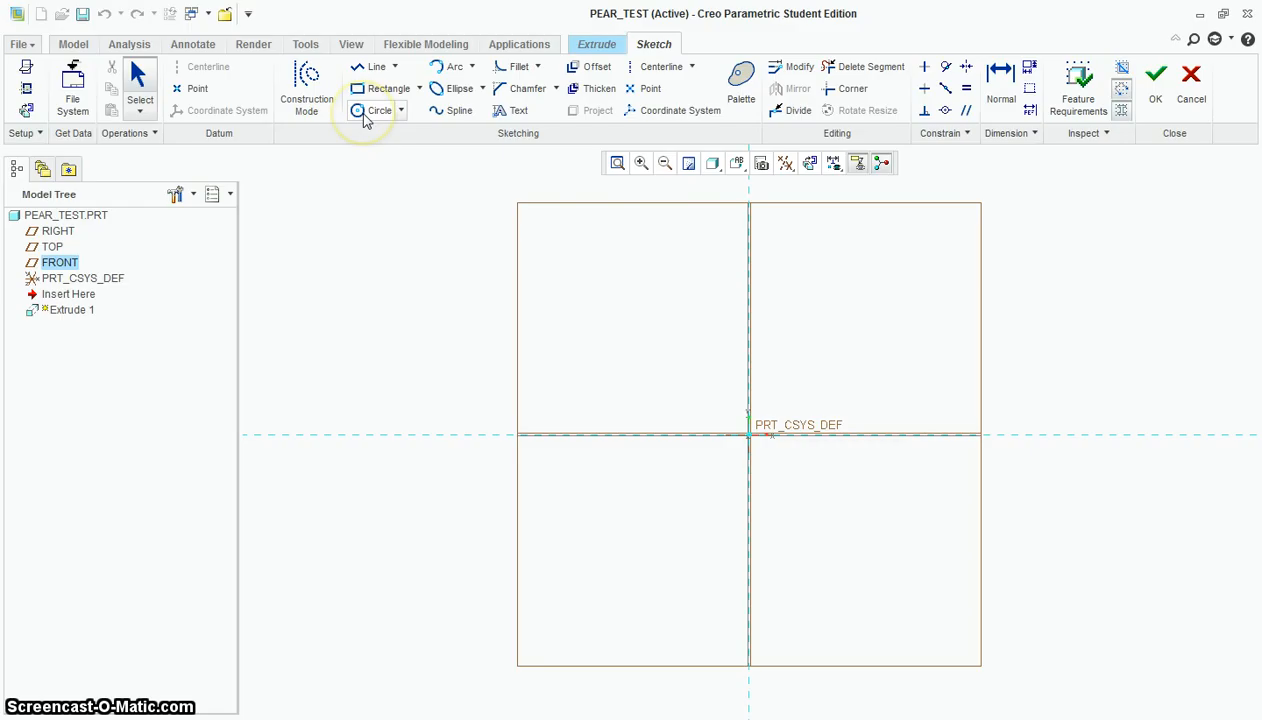
pyautogui.click(363, 114)
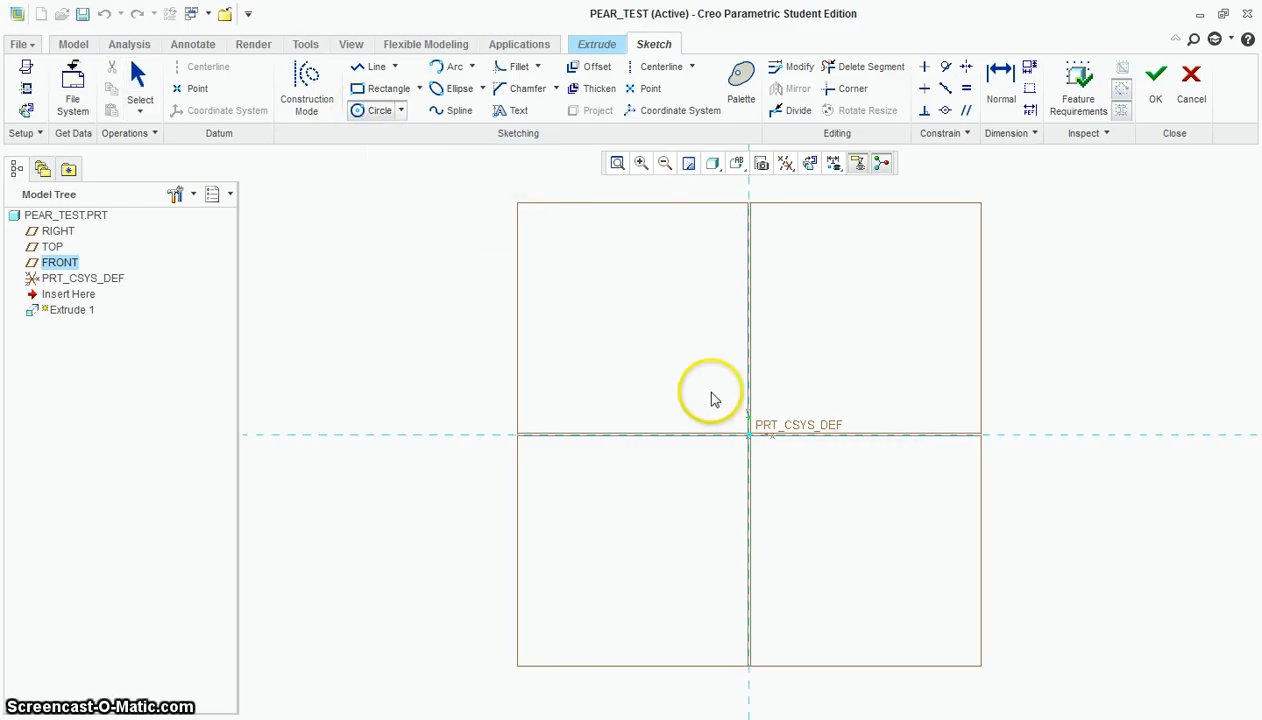
pyautogui.click(750, 438)
pyautogui.click(787, 393)
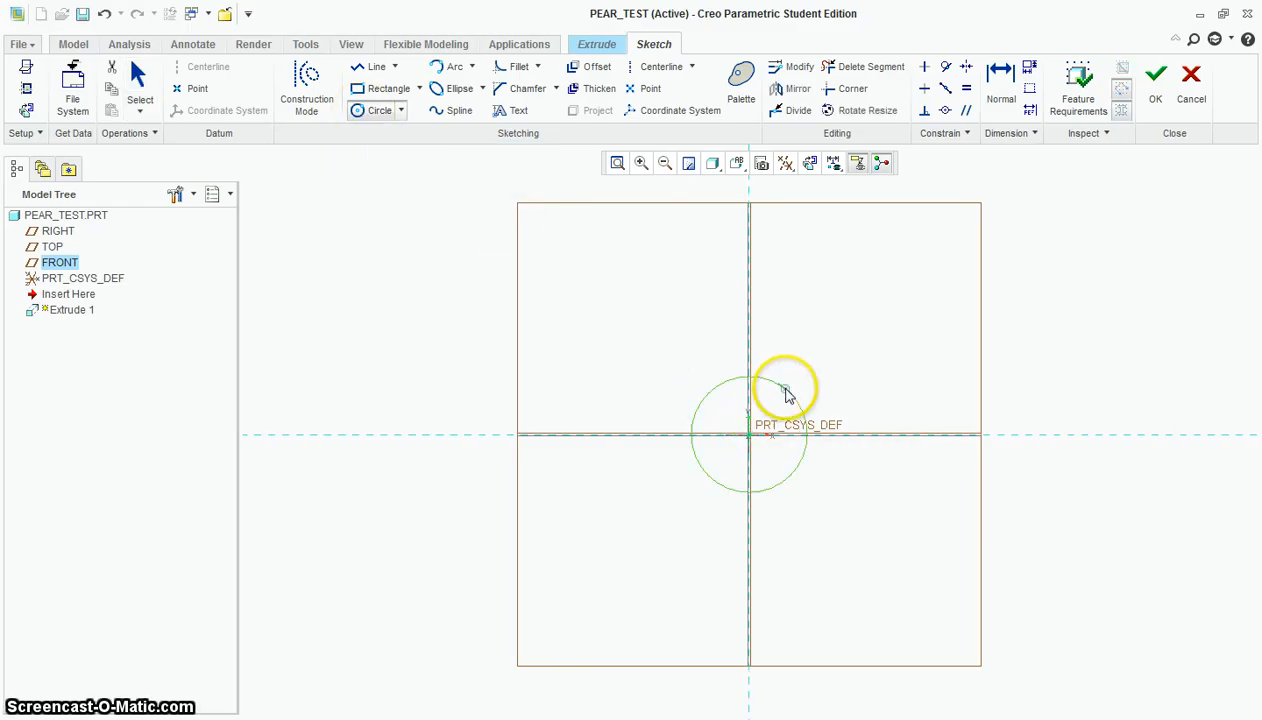
pyautogui.click(749, 298)
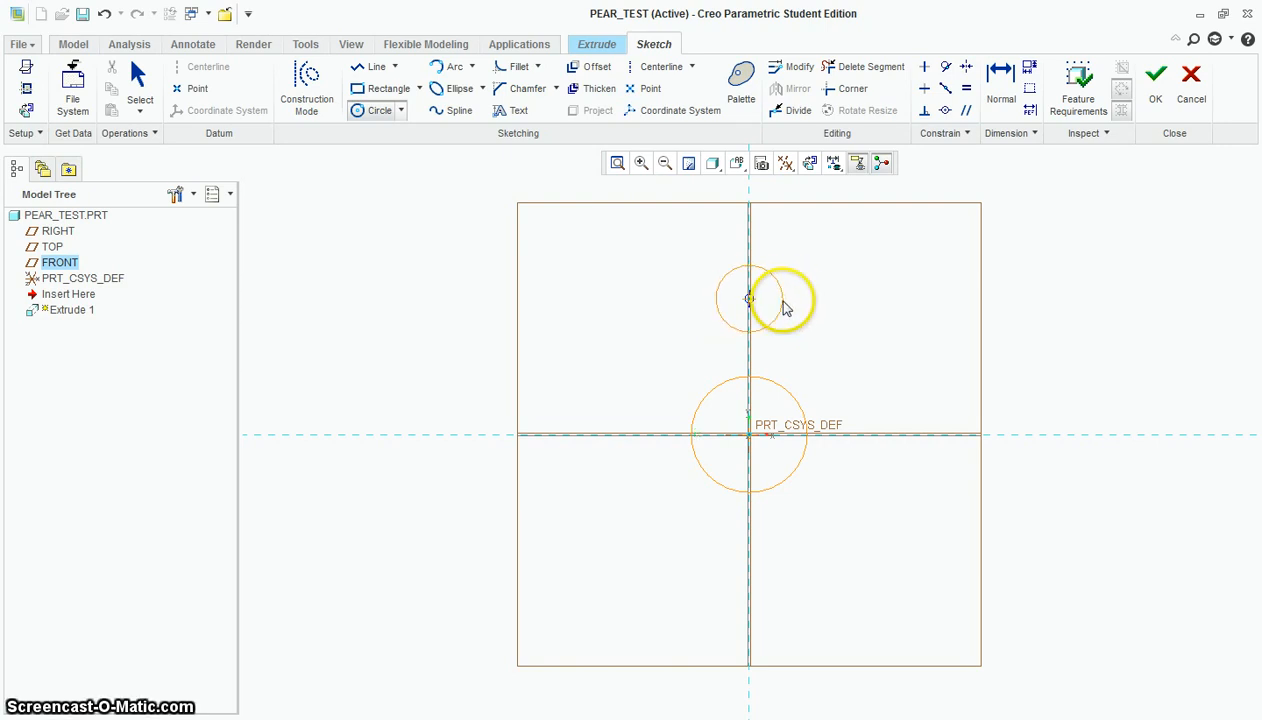
pyautogui.click(785, 308)
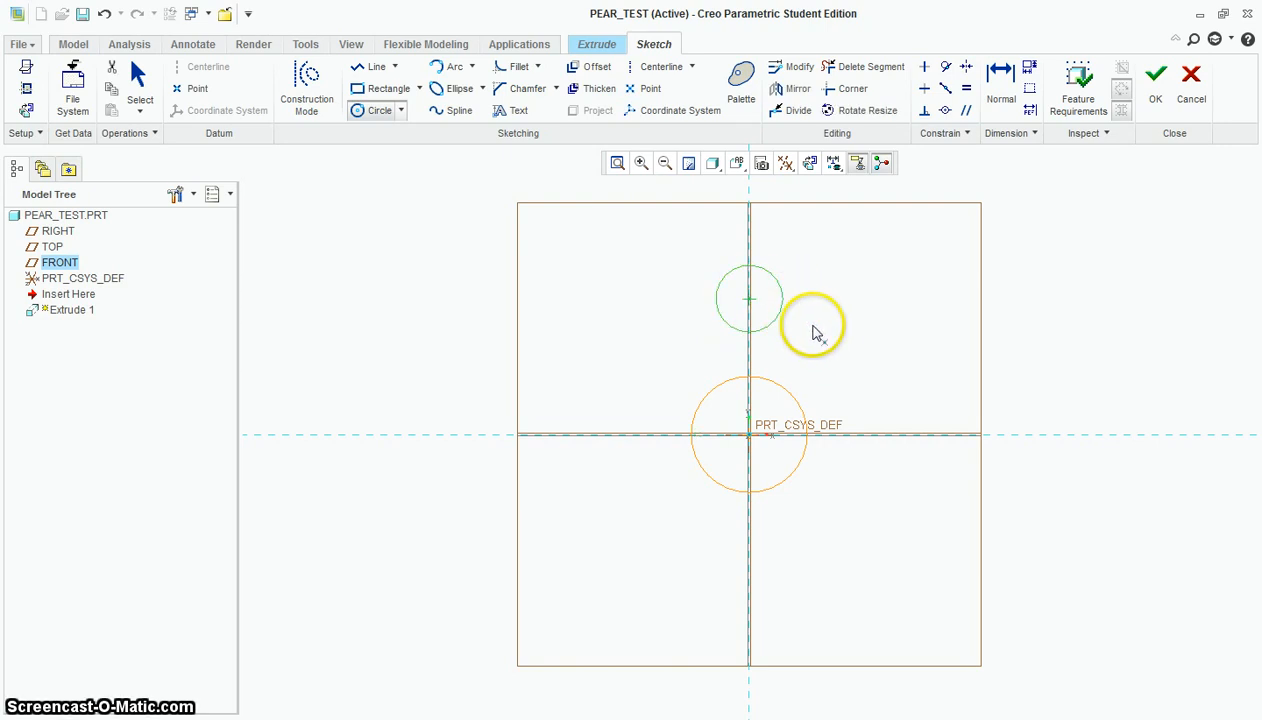
# Connect the two circles with a tangent line on each side.
pyautogui.click(395, 67)
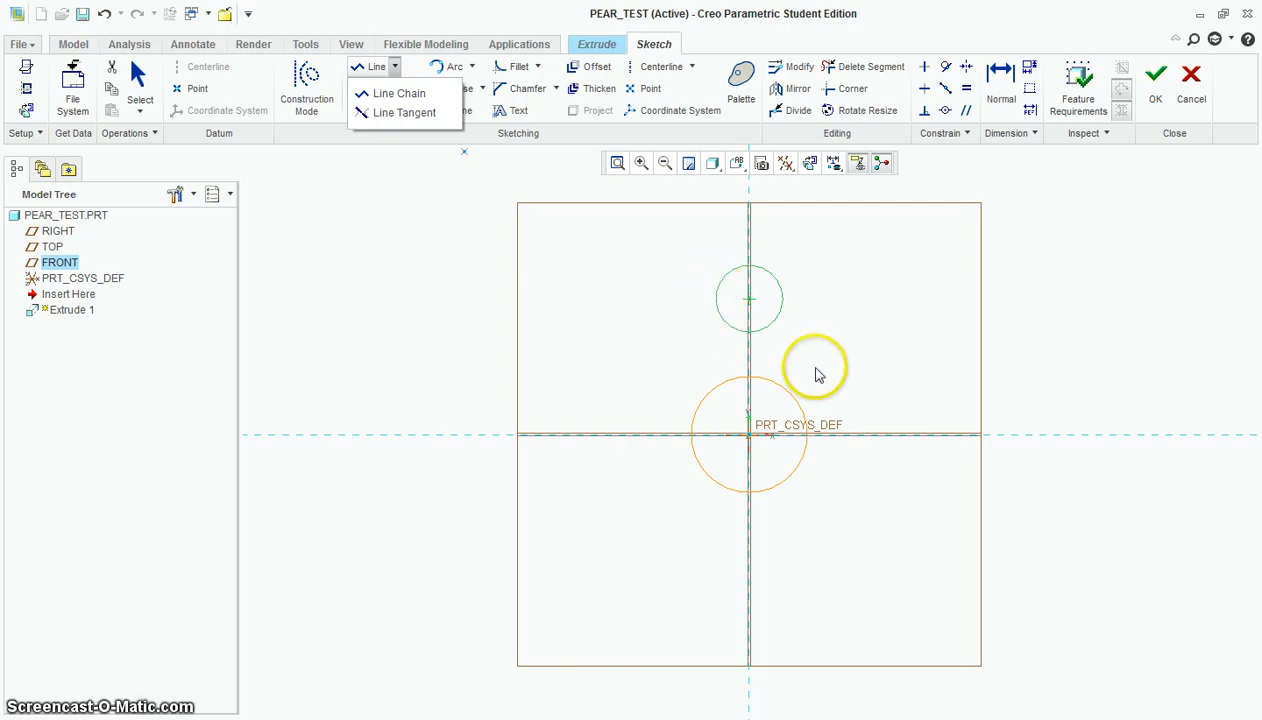
pyautogui.click(403, 113)
pyautogui.scroll(-3, 790, 312)
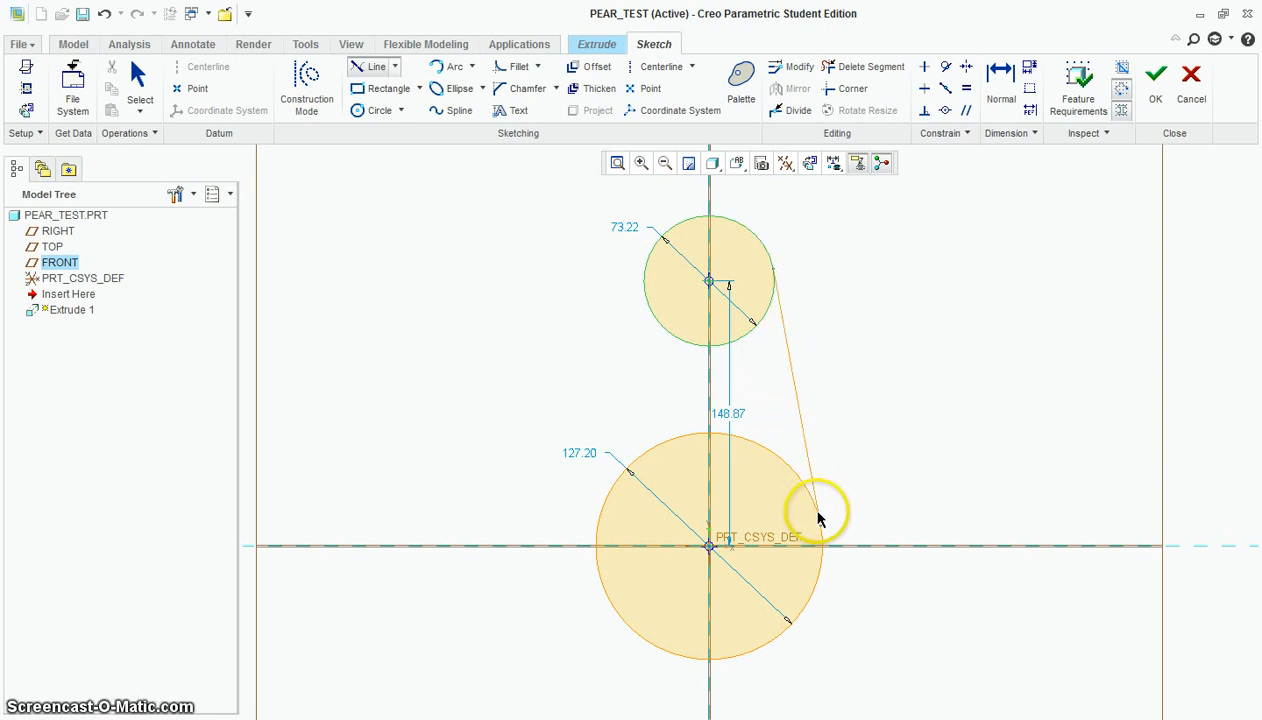
pyautogui.click(822, 522)
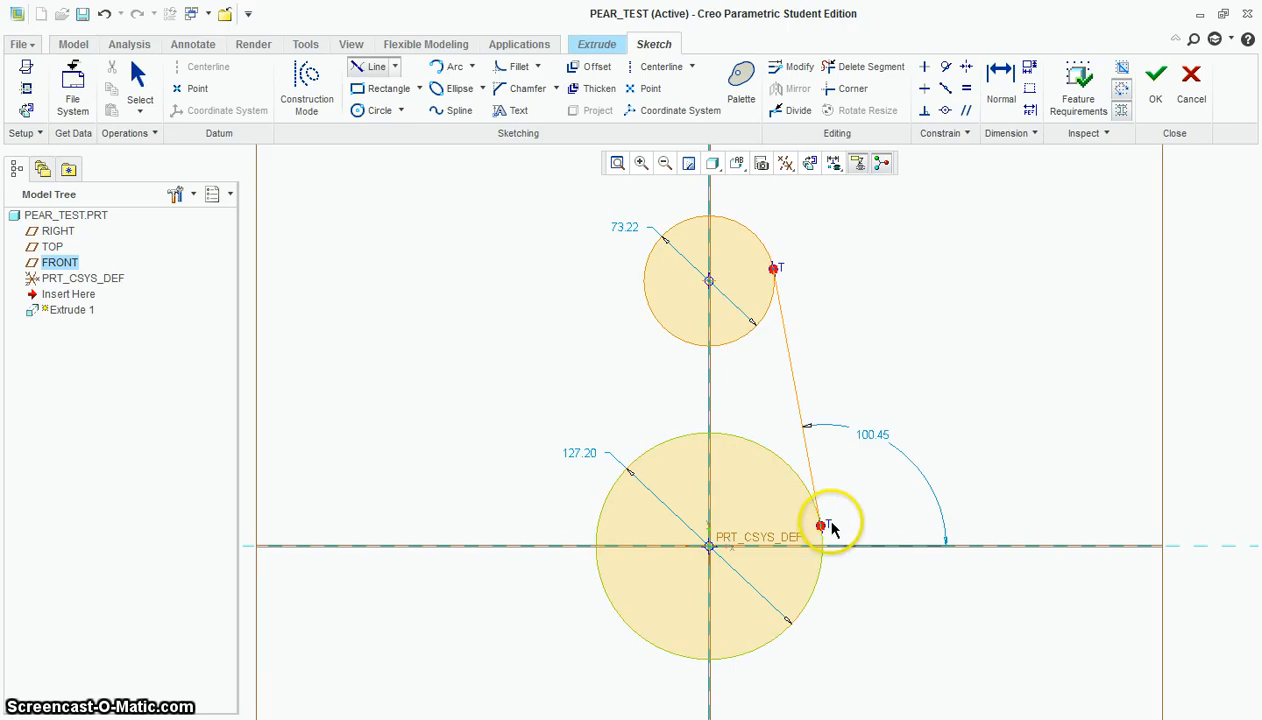
pyautogui.click(786, 277)
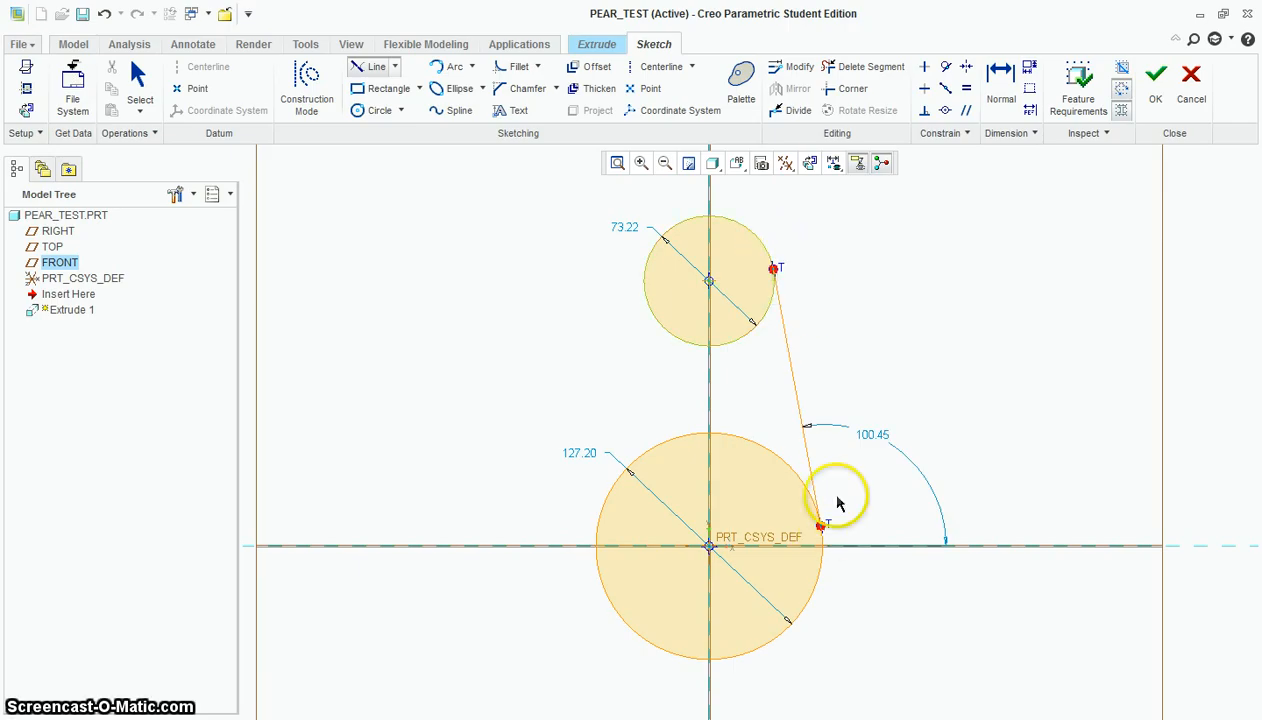
pyautogui.click(645, 289)
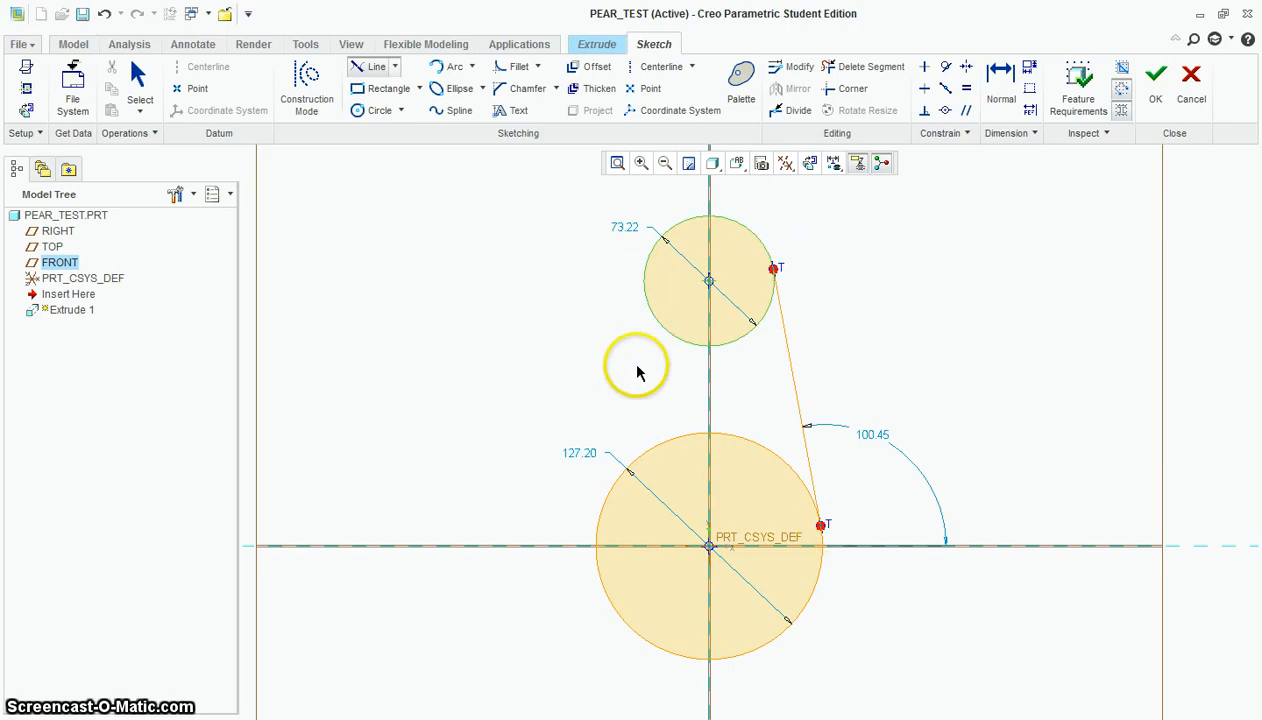
pyautogui.click(599, 519)
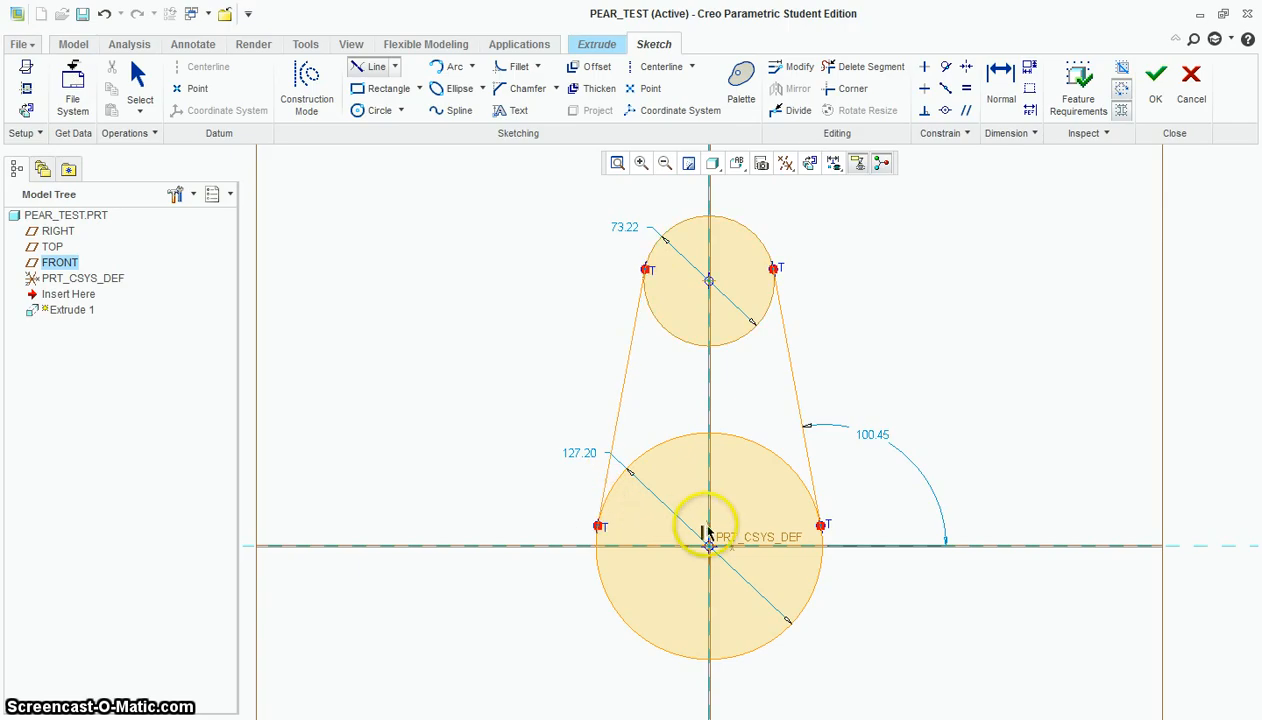
pyautogui.middleClick(951, 340)
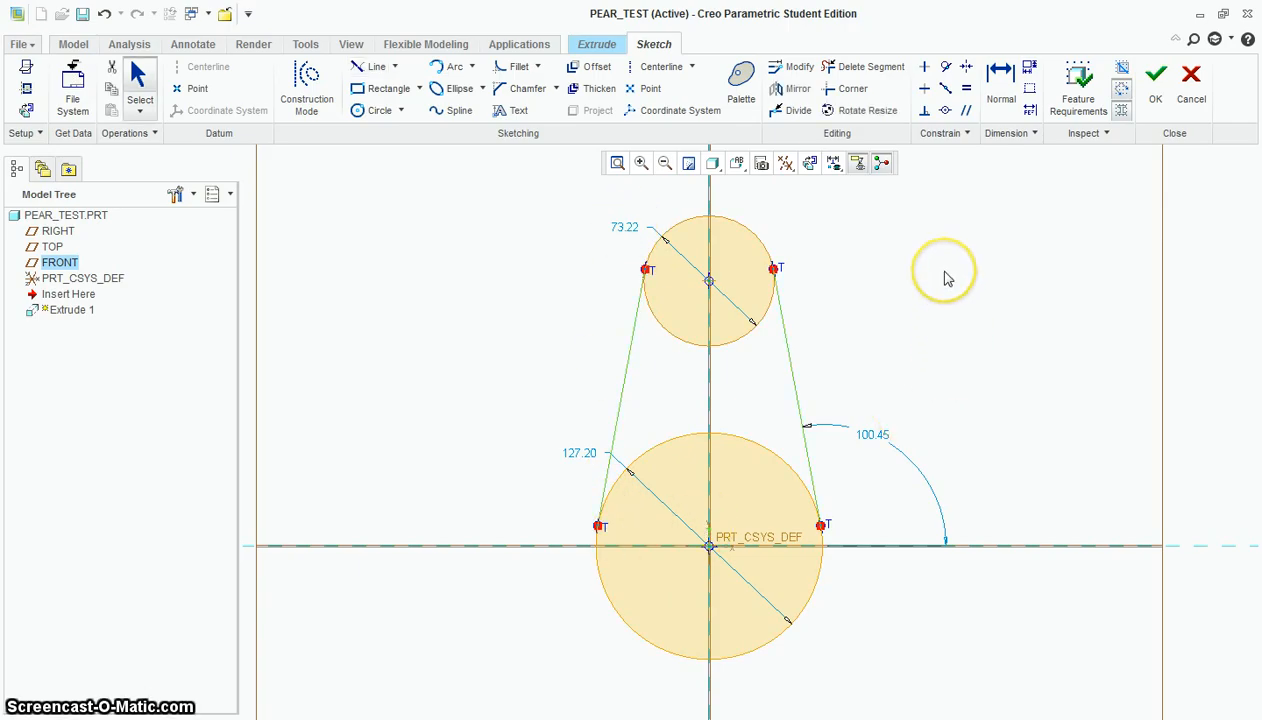
# Dimension the upper circle's diameter at 100 and the lower circle's diameter at 200.
pyautogui.click(1002, 80)
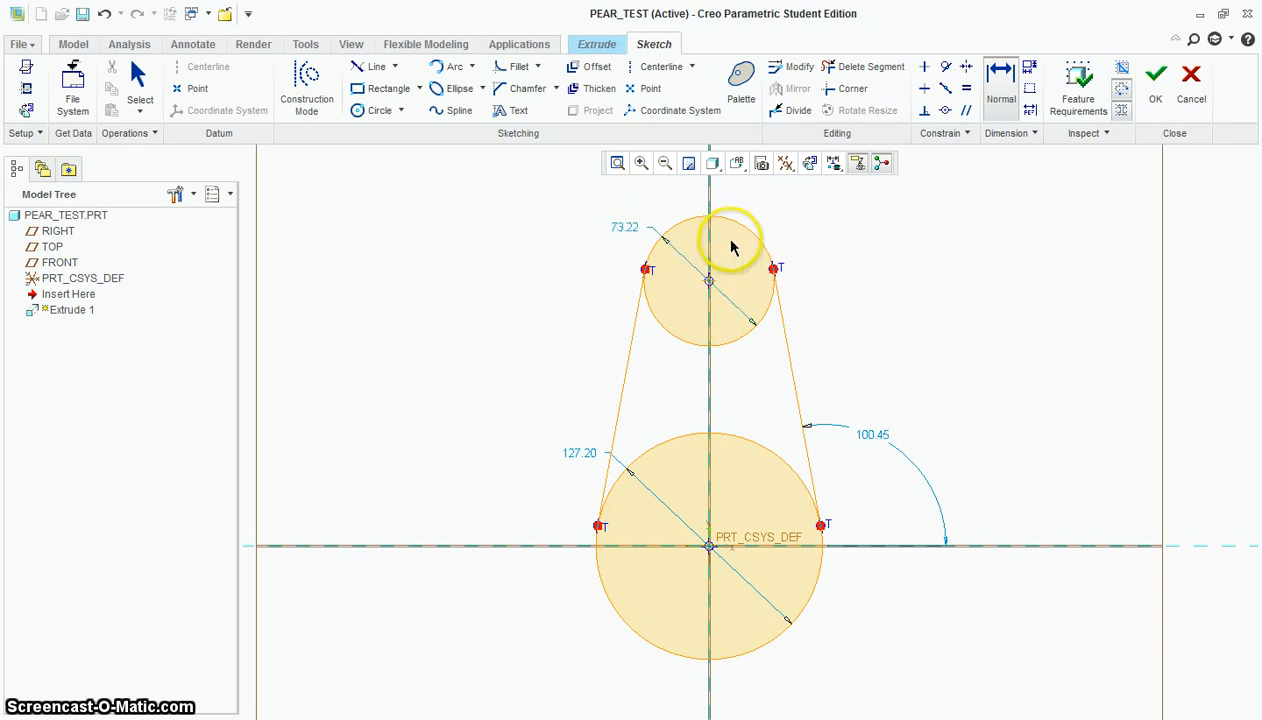
pyautogui.middleClick(803, 233)
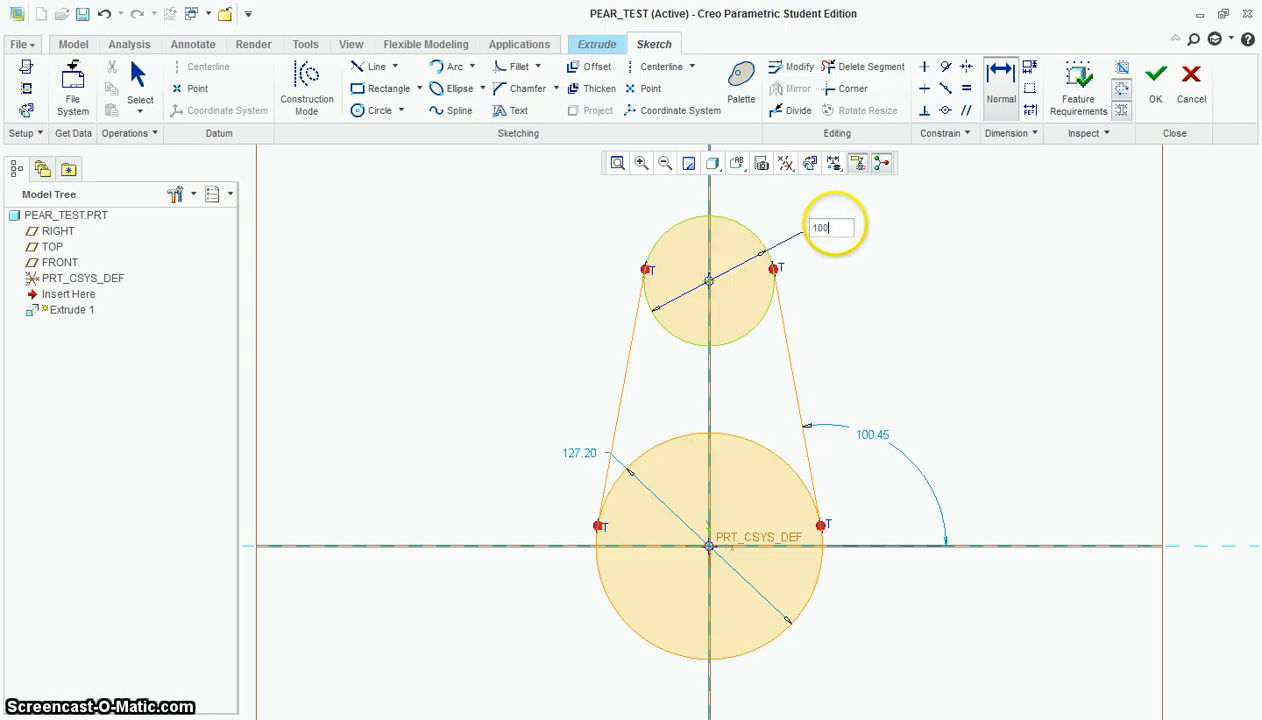
pyautogui.press('Return')
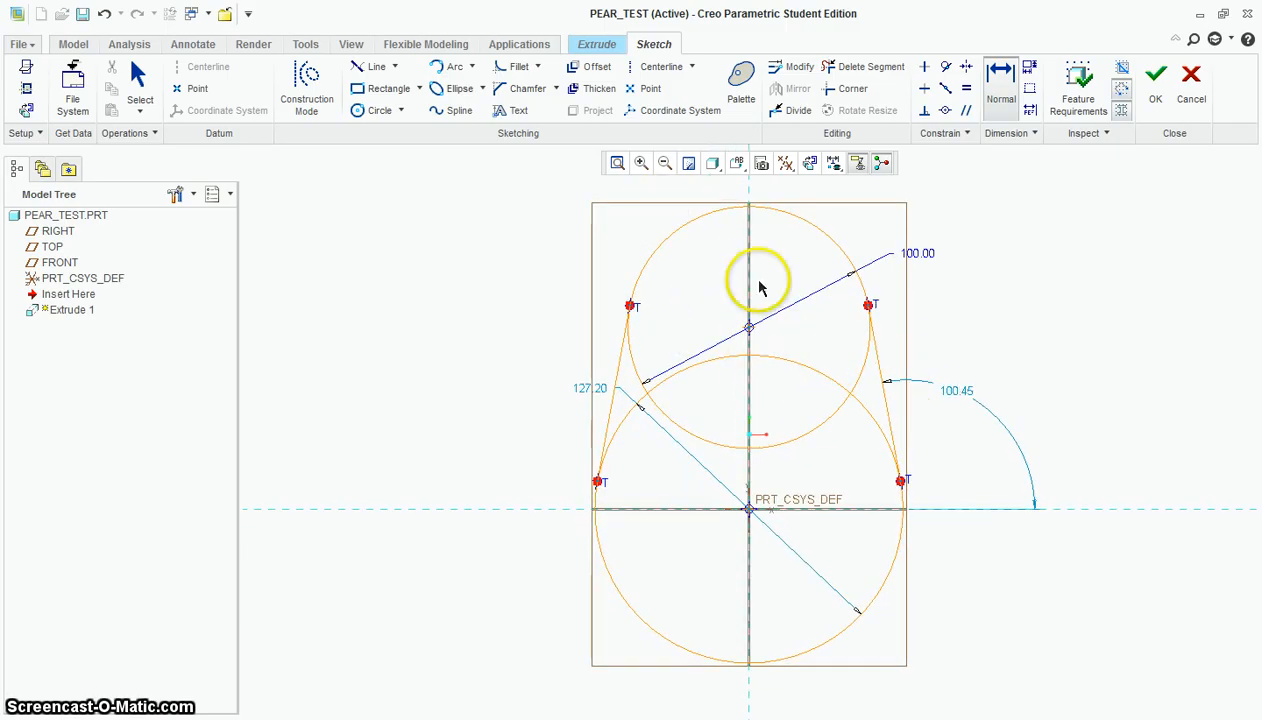
pyautogui.click(1001, 78)
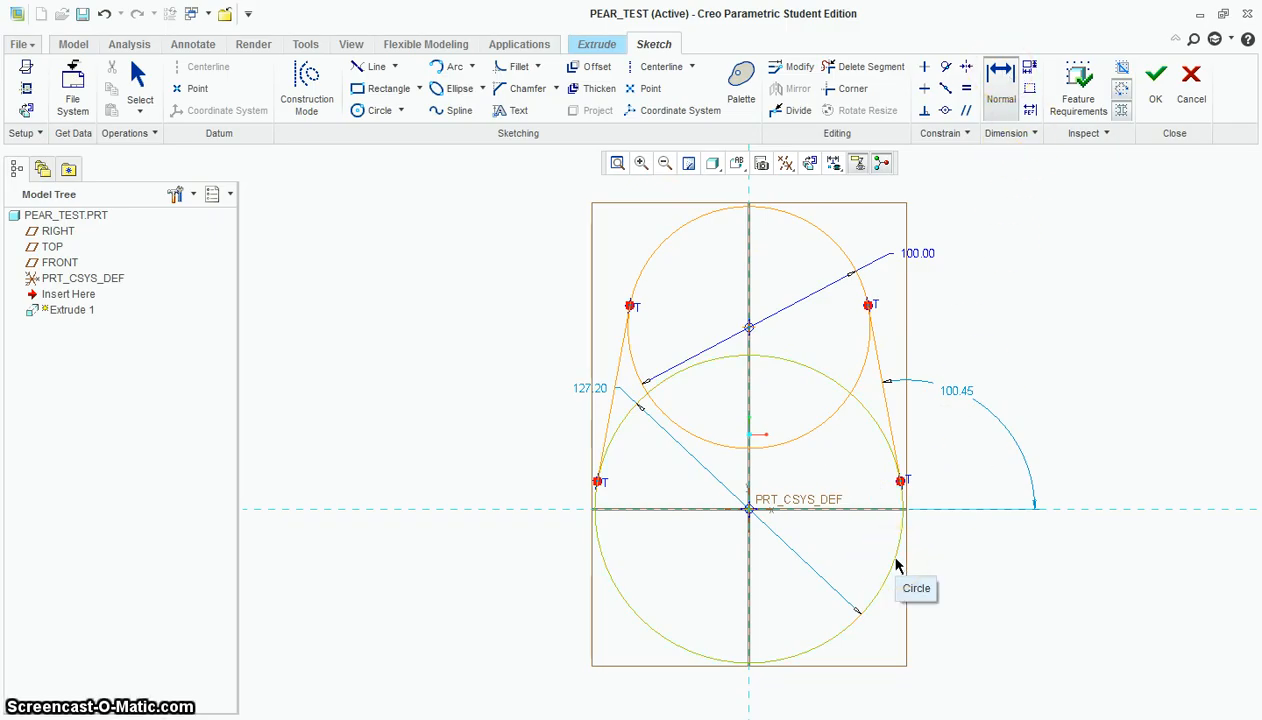
pyautogui.middleClick(960, 588)
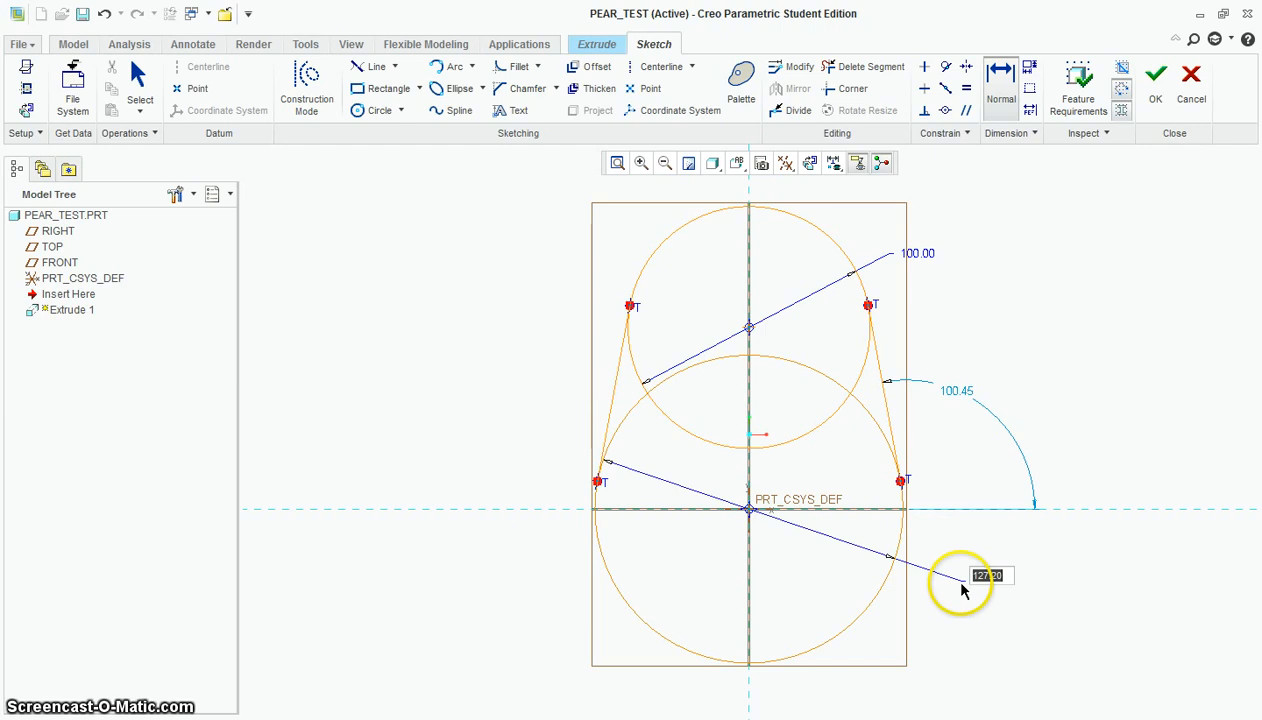
pyautogui.write('200')
pyautogui.press('Return')
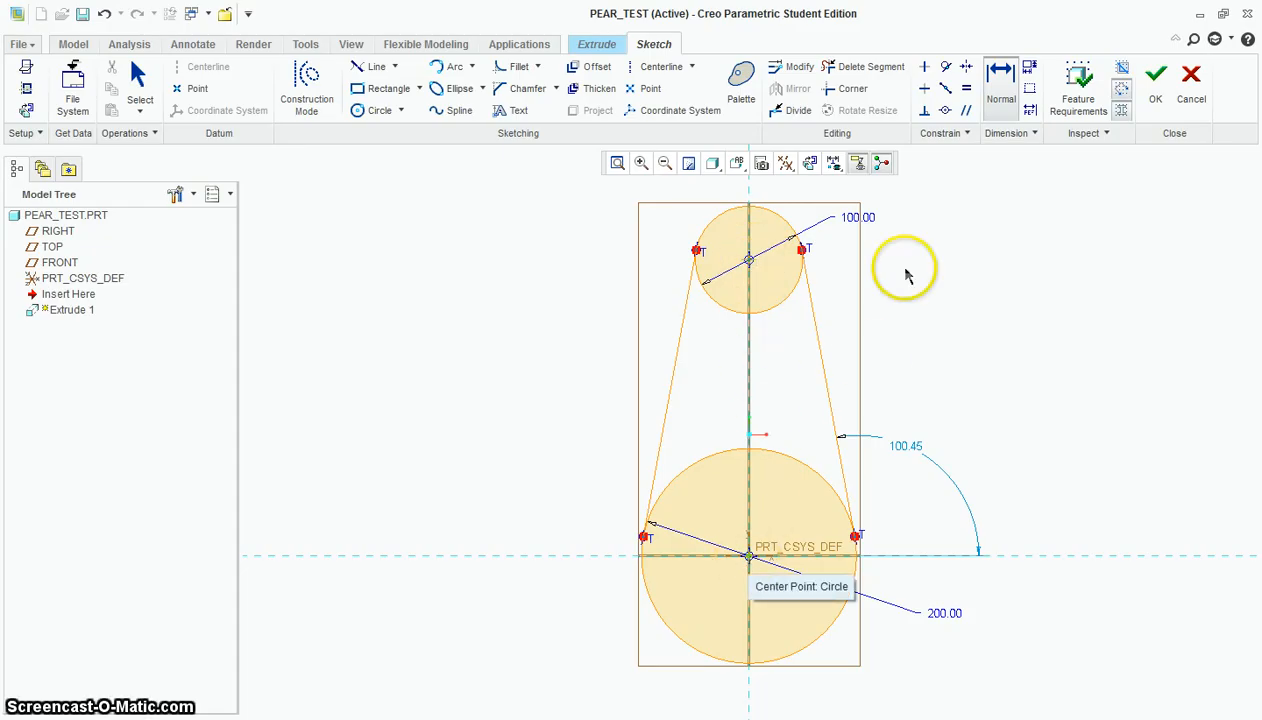
# Dimension the vertical distance between the two circle centres at 150.
pyautogui.click(749, 260)
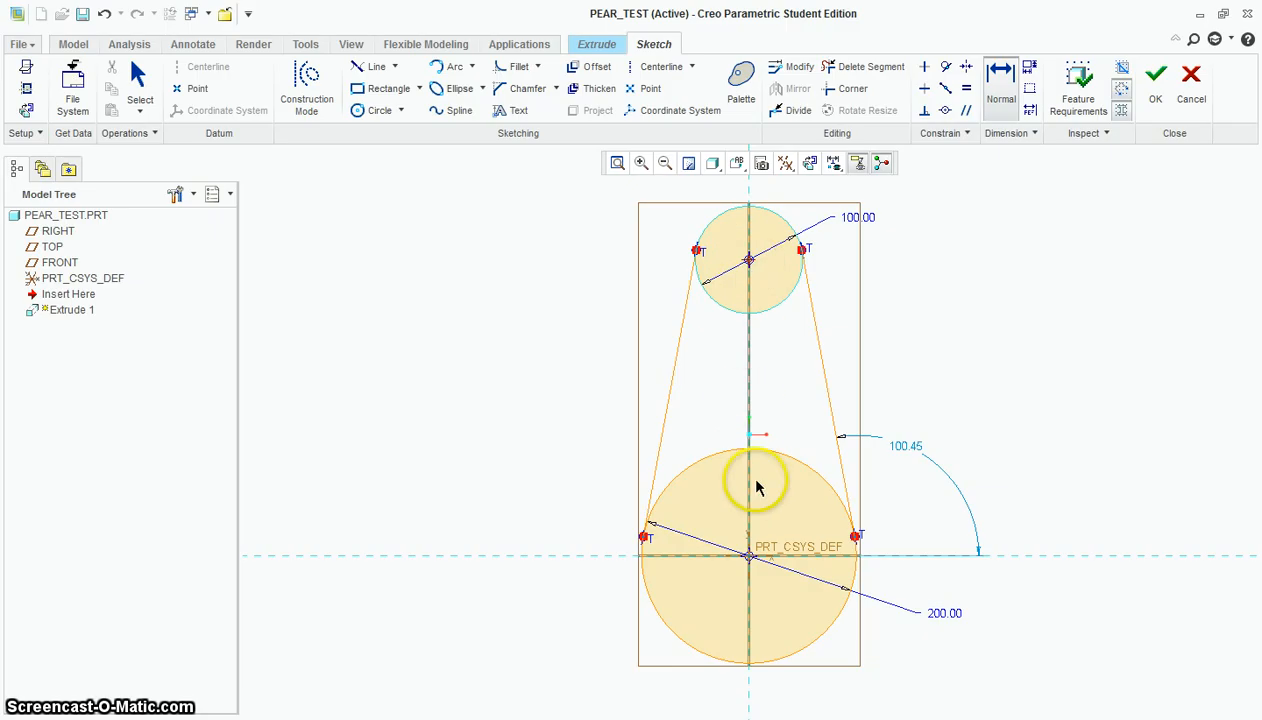
pyautogui.click(751, 560)
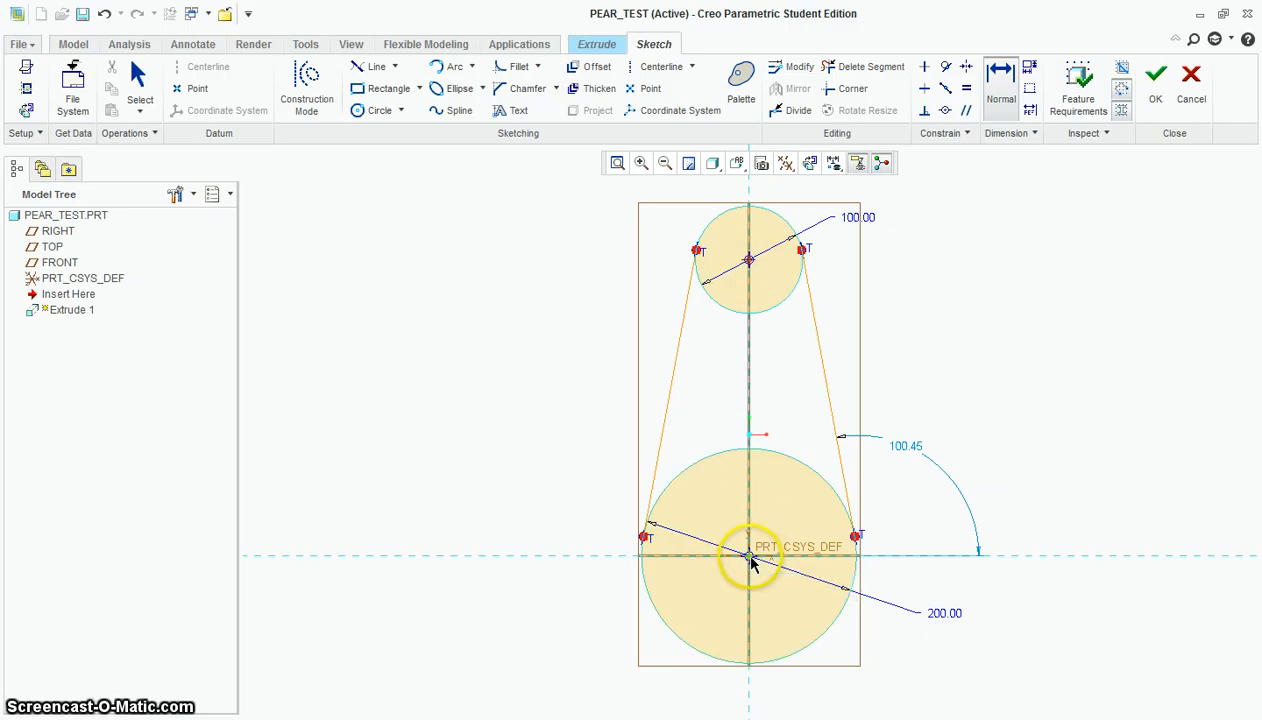
pyautogui.middleClick(1040, 428)
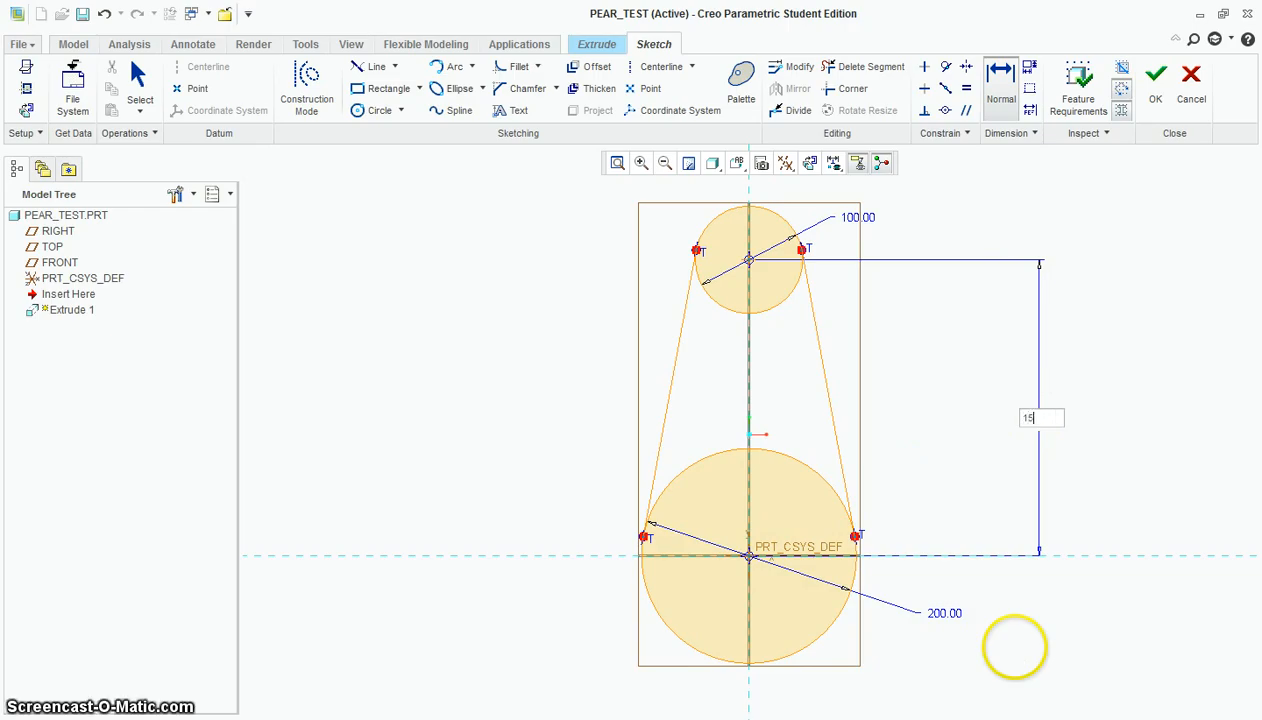
pyautogui.press('Return')
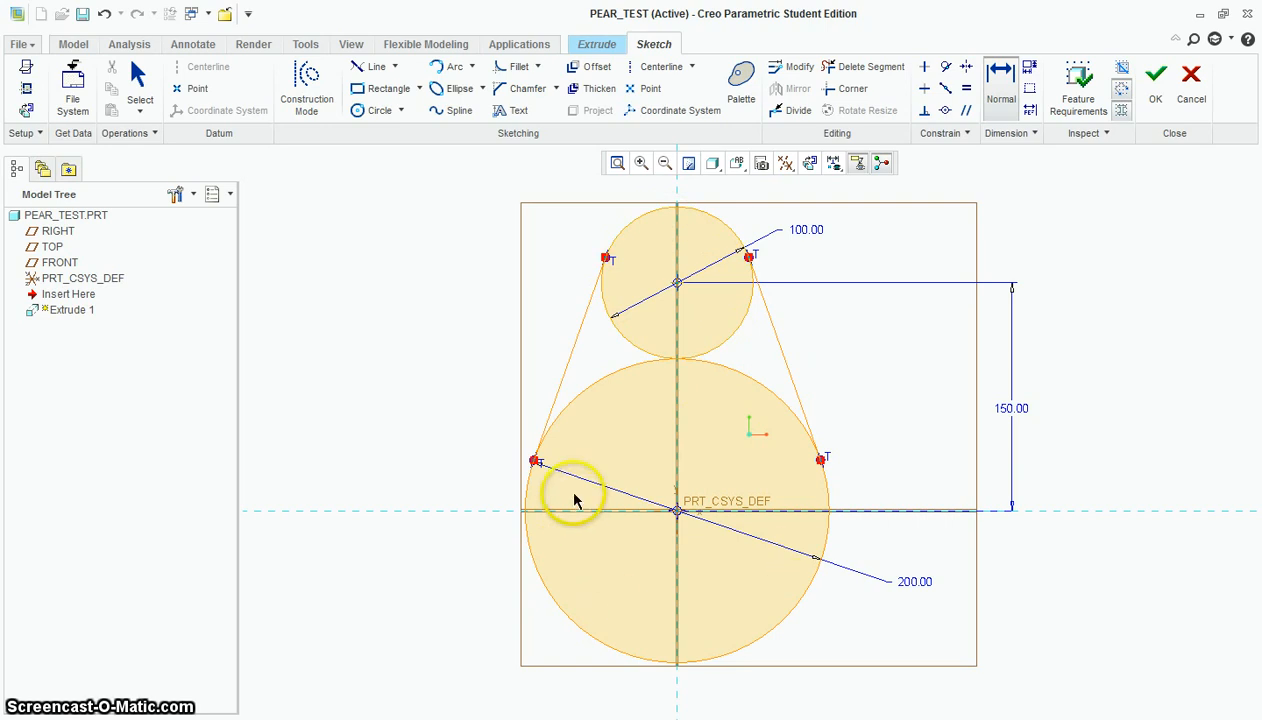
# Trim away the inner arcs of both circles to leave a single closed pear outline and finish the sketch.
pyautogui.click(884, 72)
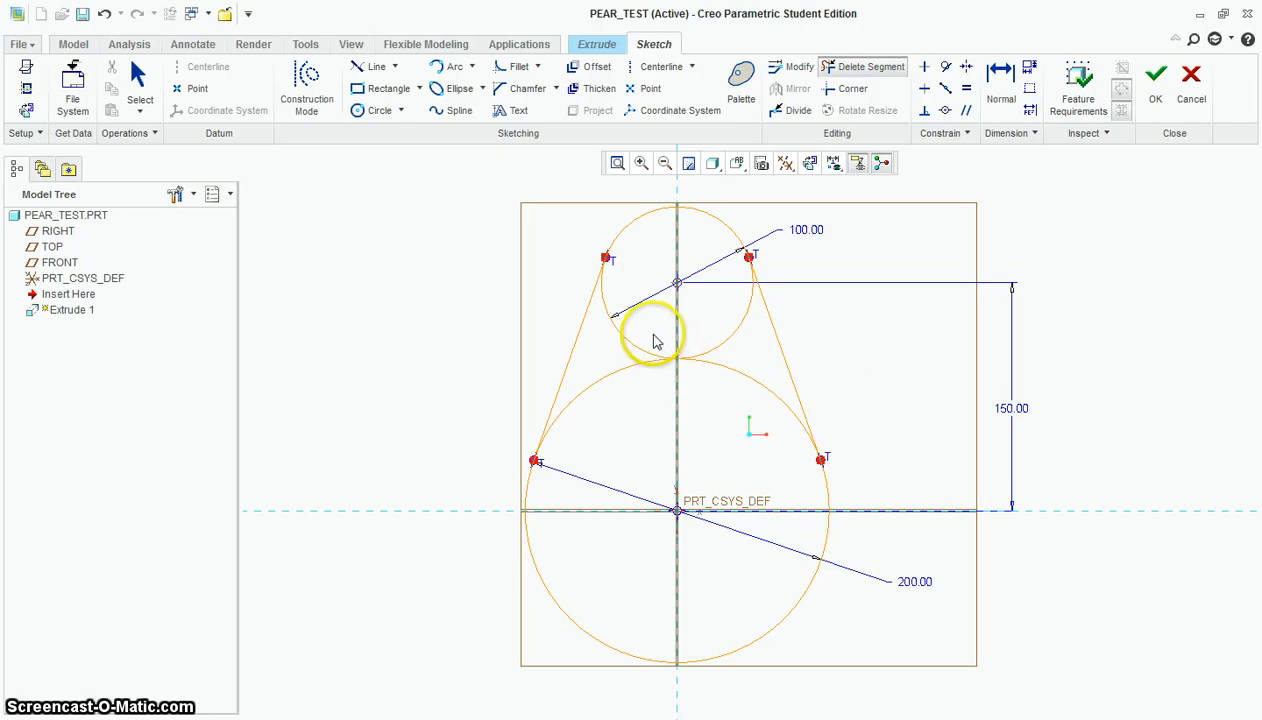
pyautogui.moveTo(653, 337)
pyautogui.mouseDown()
pyautogui.moveTo(640, 355)
pyautogui.moveTo(645, 408)
pyautogui.moveTo(642, 332)
pyautogui.moveTo(634, 388)
pyautogui.mouseUp()
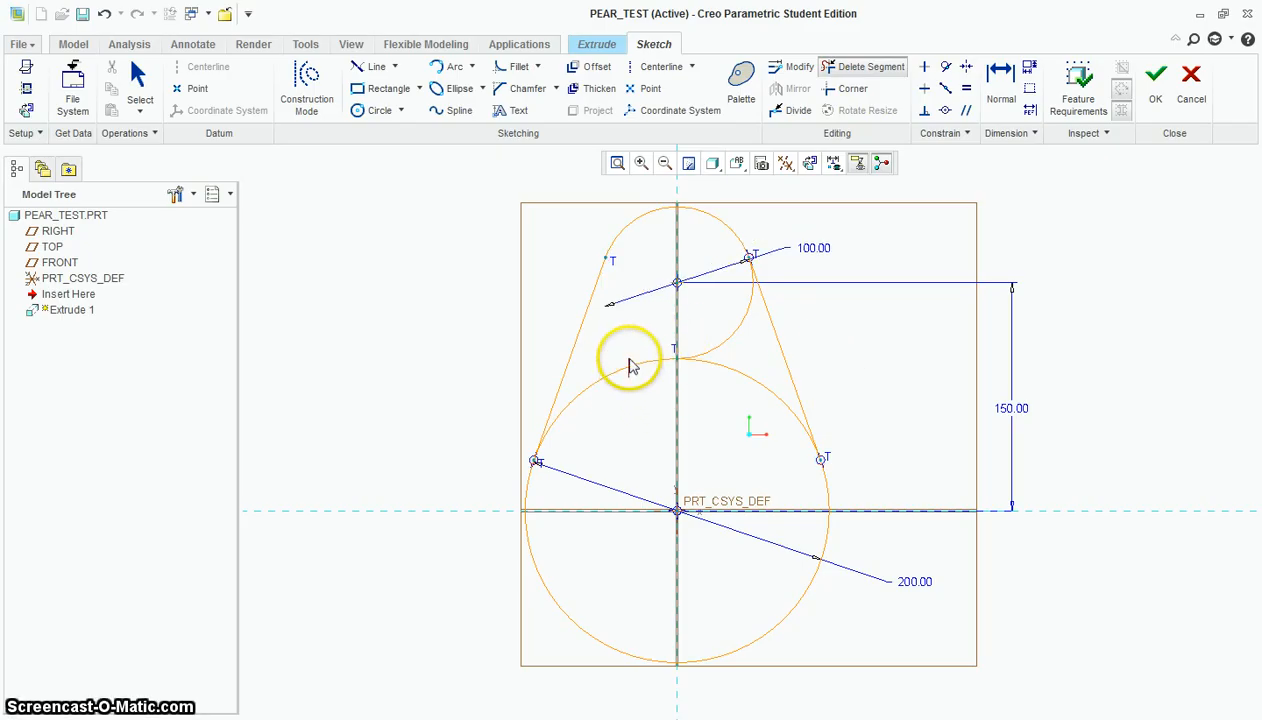
pyautogui.click(631, 362)
pyautogui.click(723, 386)
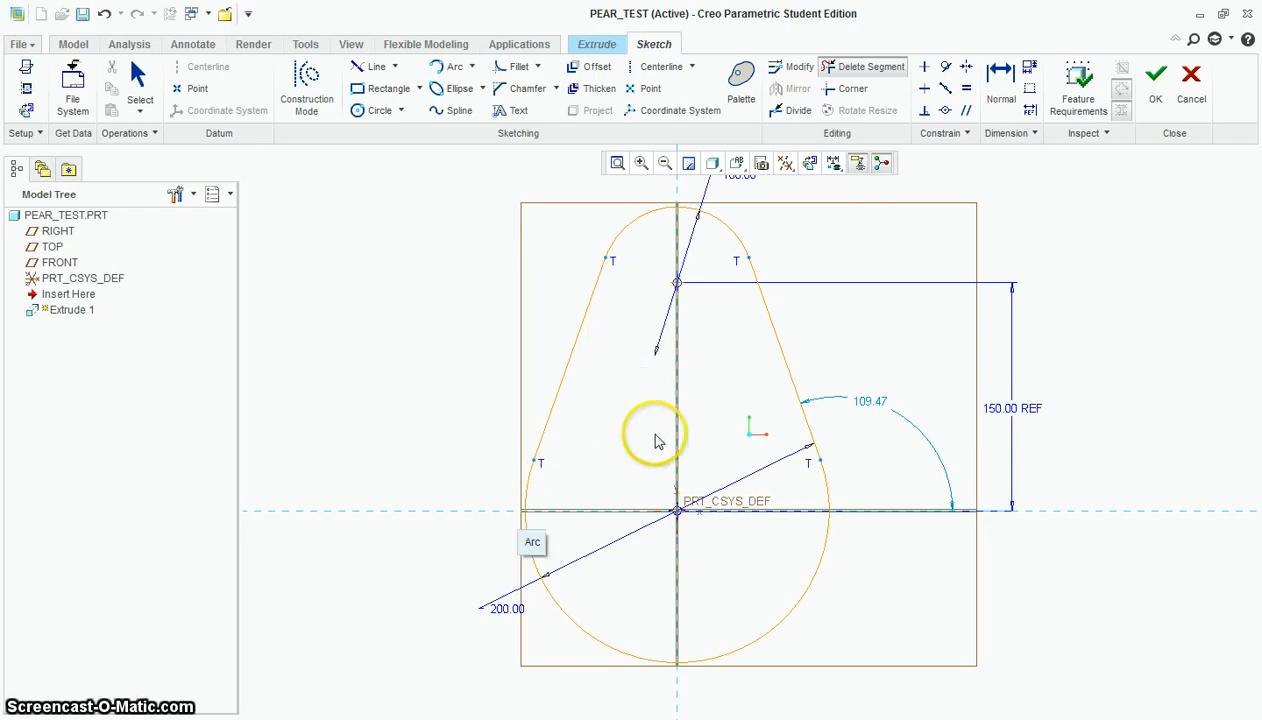
pyautogui.scroll(-1, 657, 432)
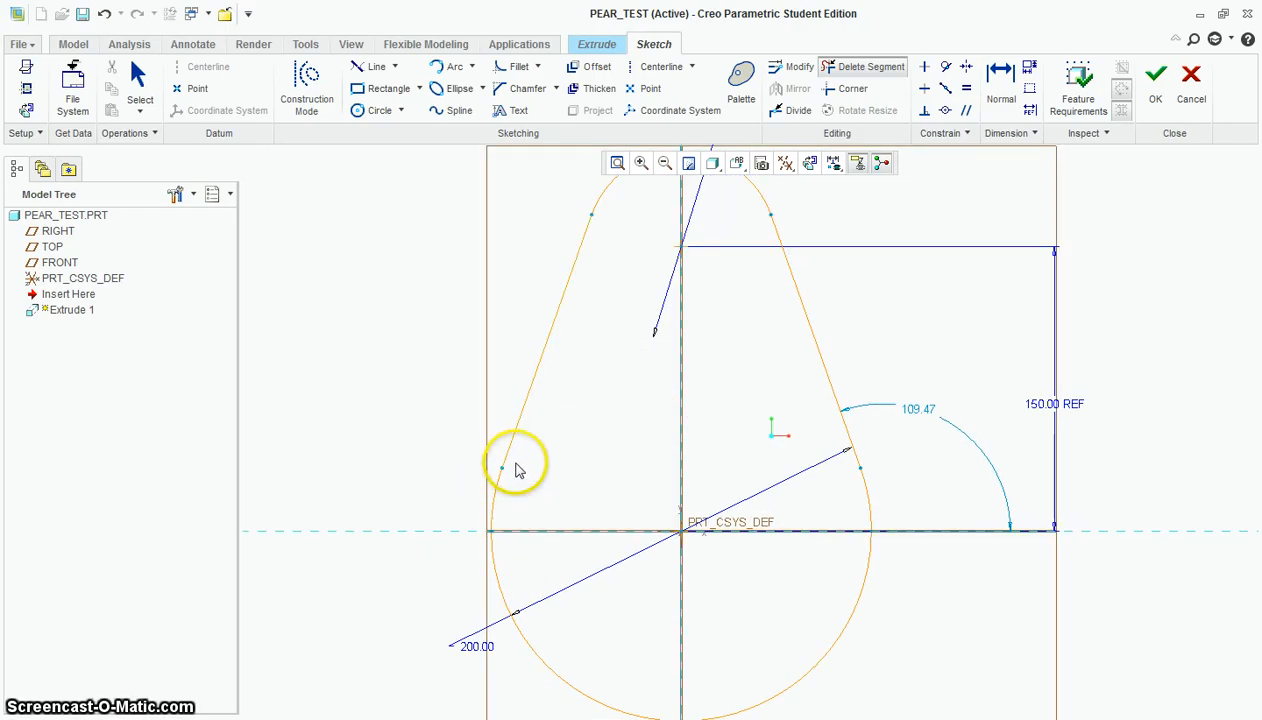
pyautogui.scroll(1, 517, 470)
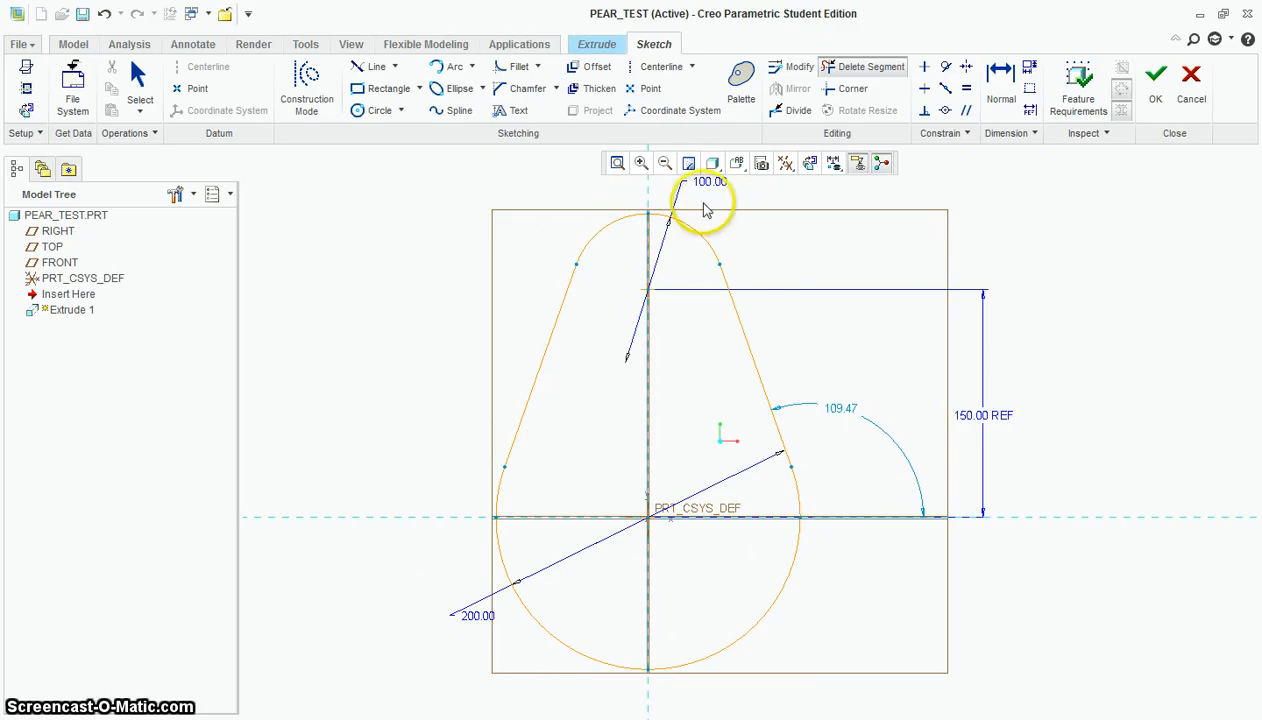
pyautogui.scroll(1, 783, 451)
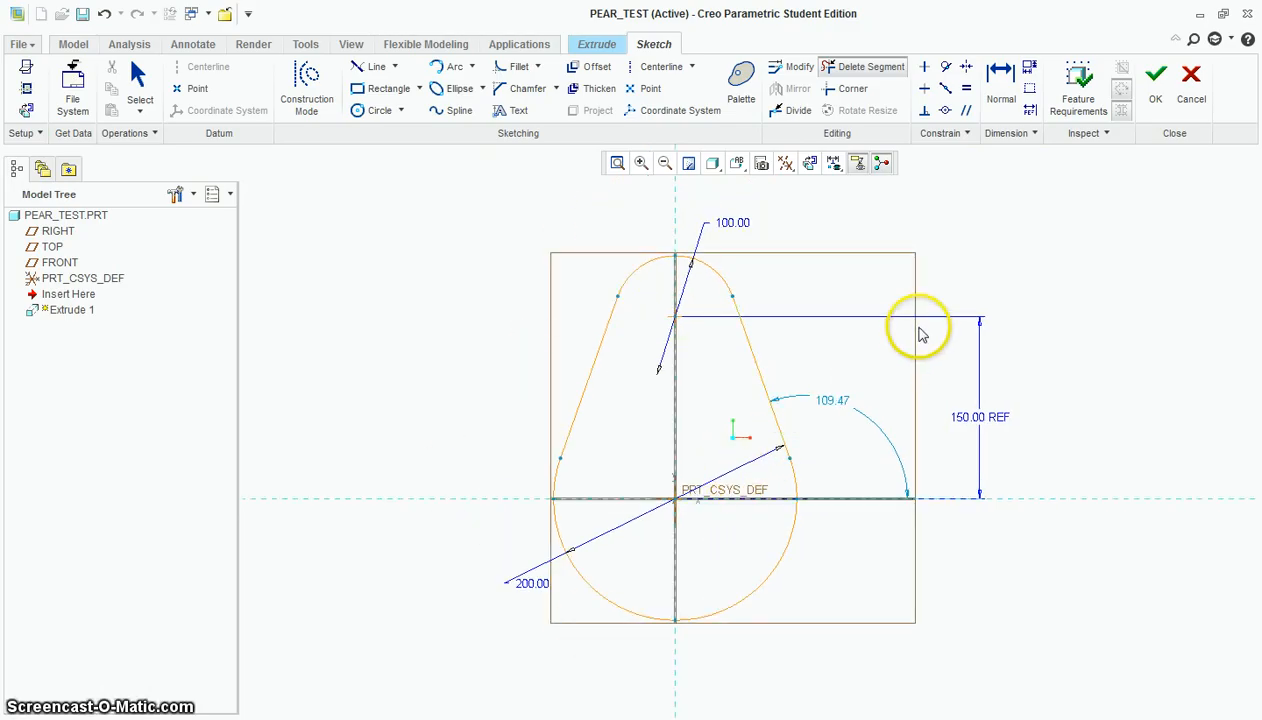
pyautogui.click(1157, 88)
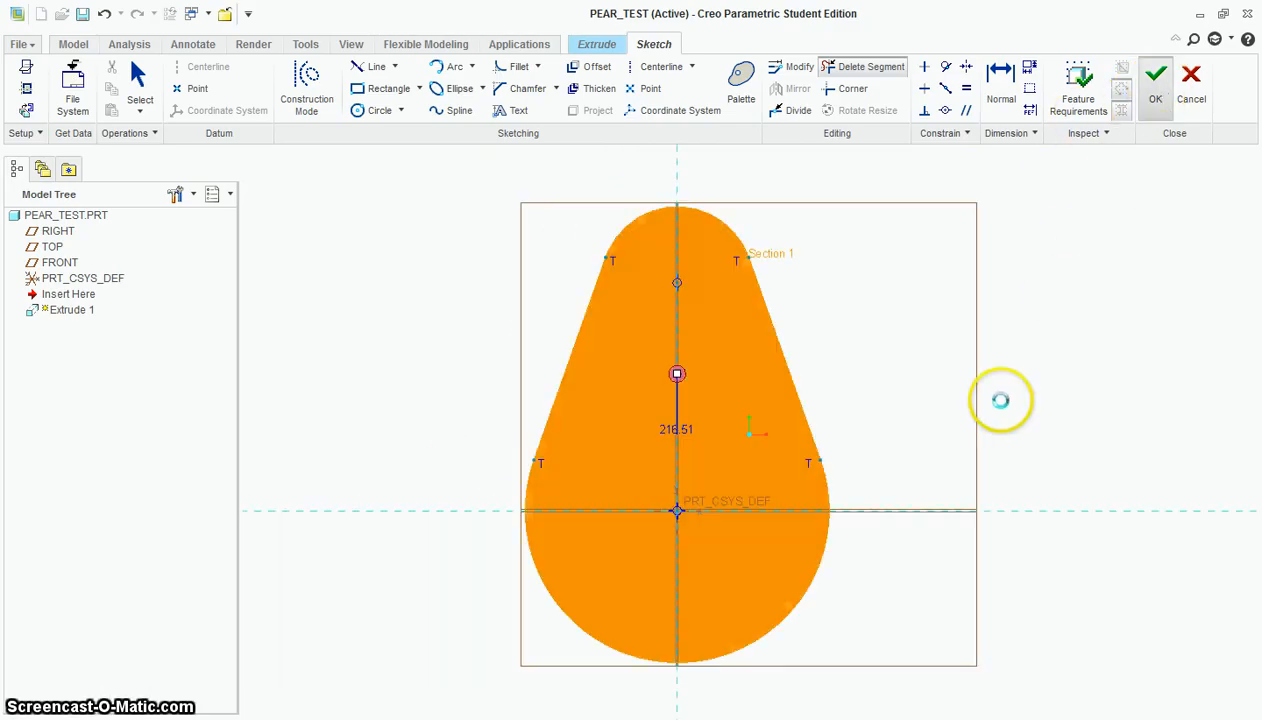
# Set the depth of the pear profile's extrusion to 100 and complete the feature.
pyautogui.scroll(1, 985, 410)
pyautogui.moveTo(980, 416)
pyautogui.mouseDown(button='middle')
pyautogui.moveTo(953, 449)
pyautogui.moveTo(721, 453)
pyautogui.mouseUp(button='middle')
pyautogui.moveTo(558, 471); pyautogui.dragTo(698, 457)
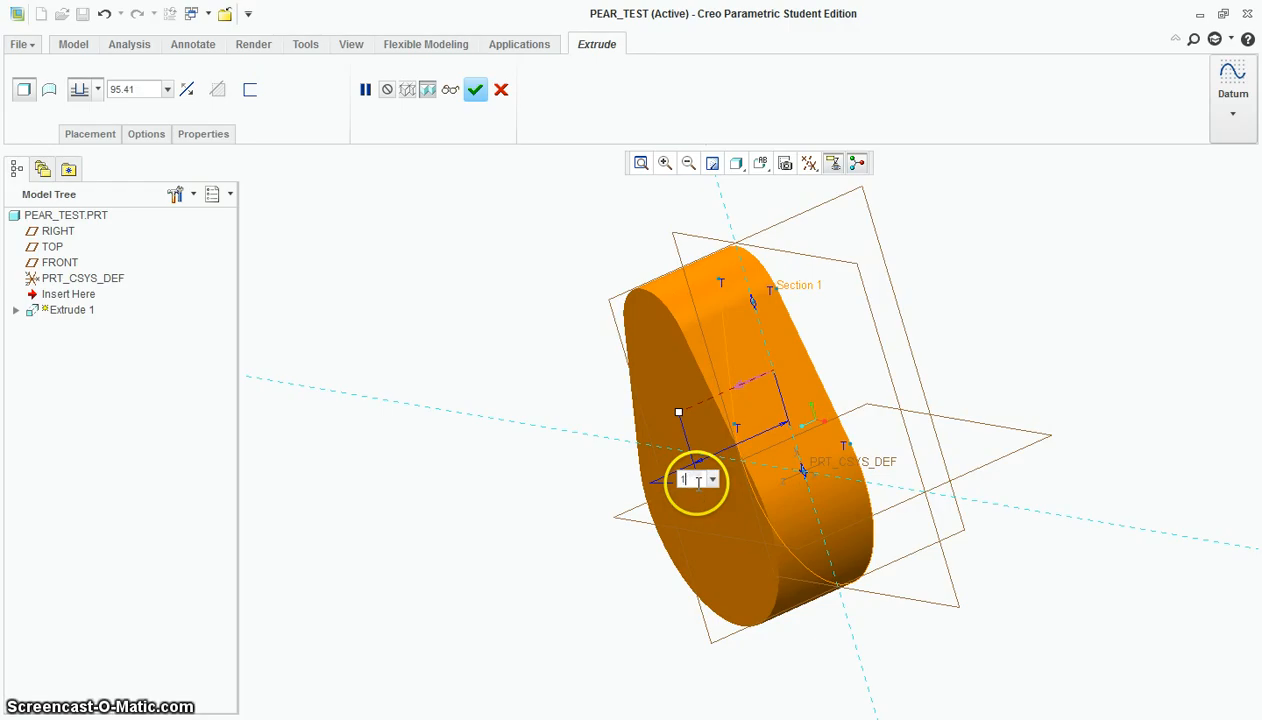
pyautogui.press('Return')
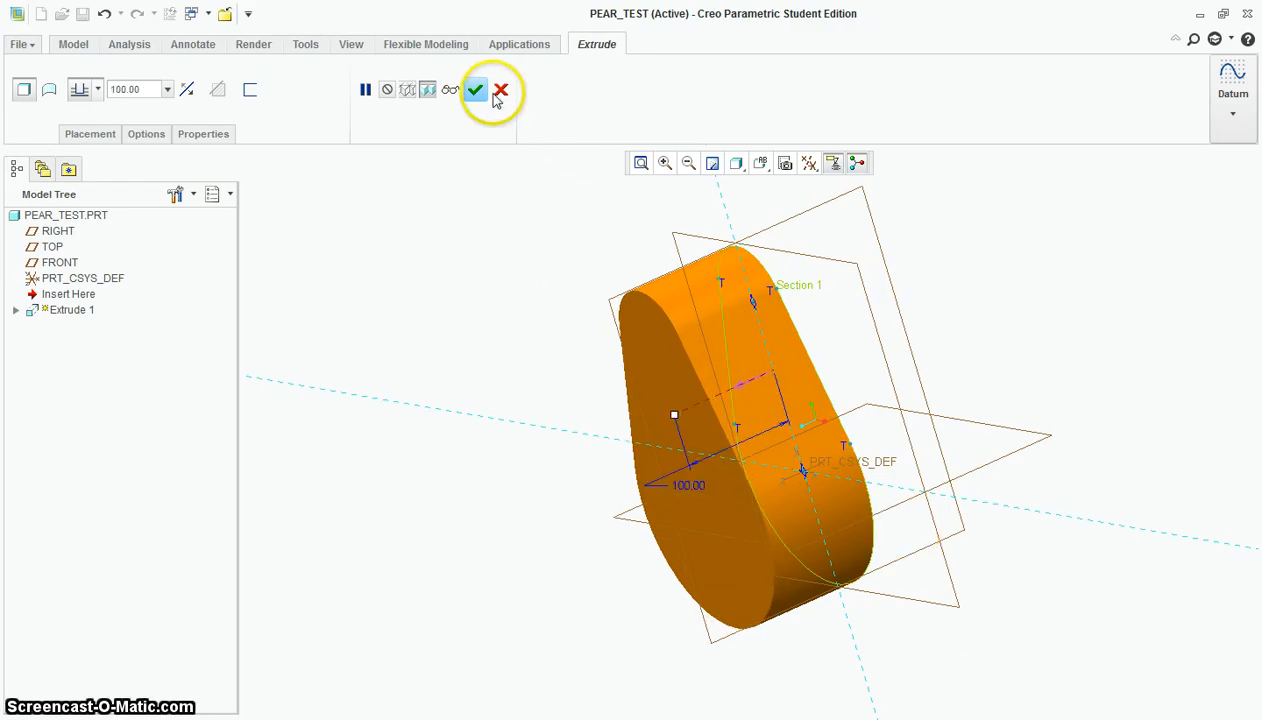
pyautogui.click(477, 90)
pyautogui.moveTo(947, 507); pyautogui.dragTo(1007, 551, button='middle')
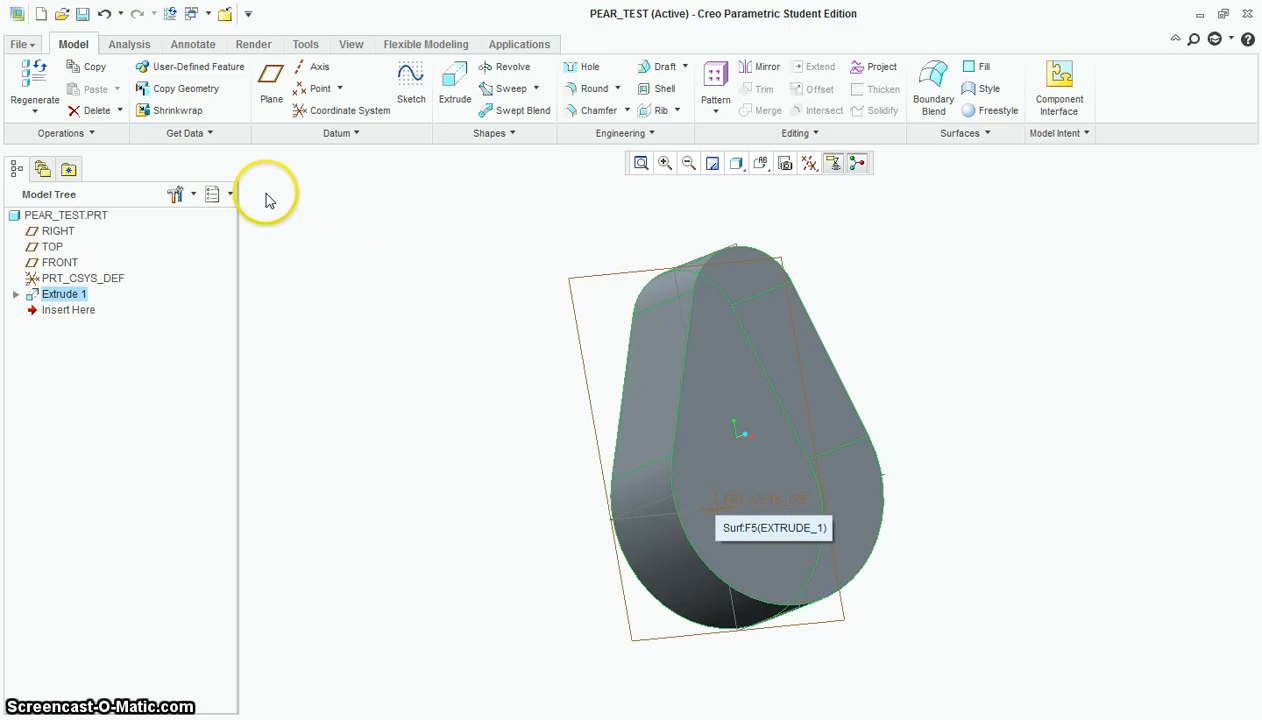
# Save the PEAR_TEST part in the Extrudes folder inside the Creo folder.
pyautogui.click(24, 47)
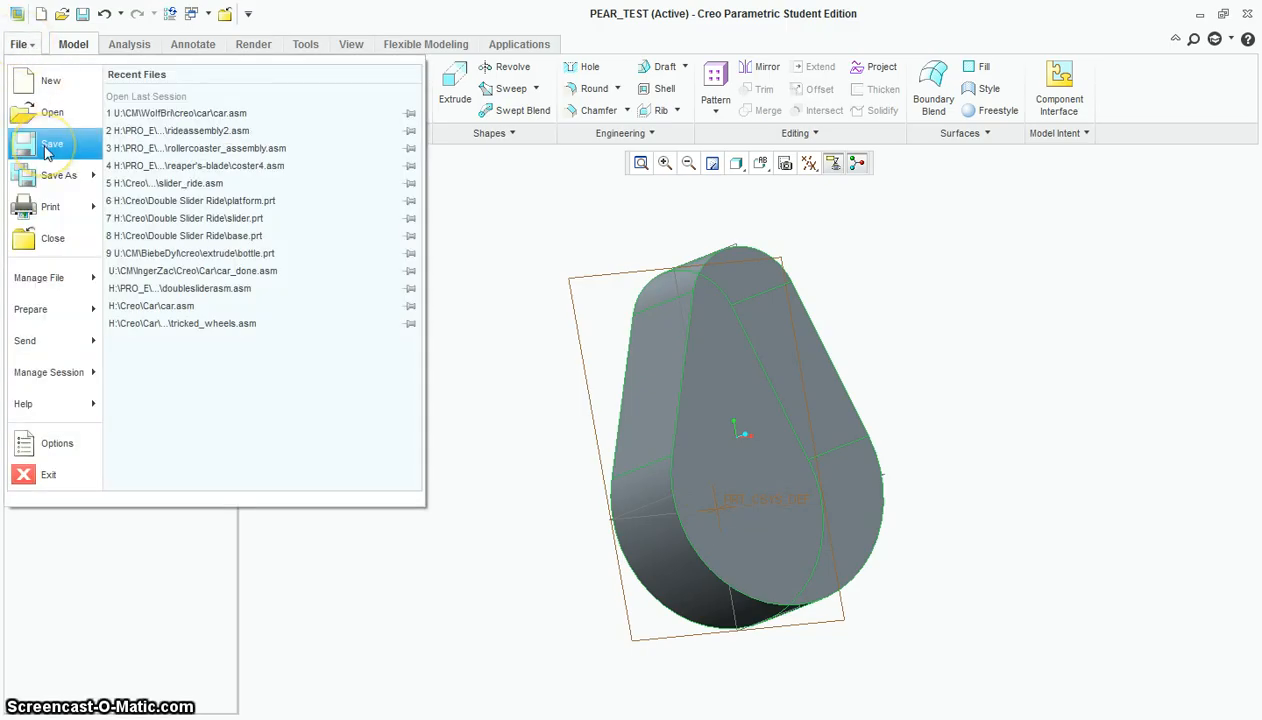
pyautogui.click(45, 148)
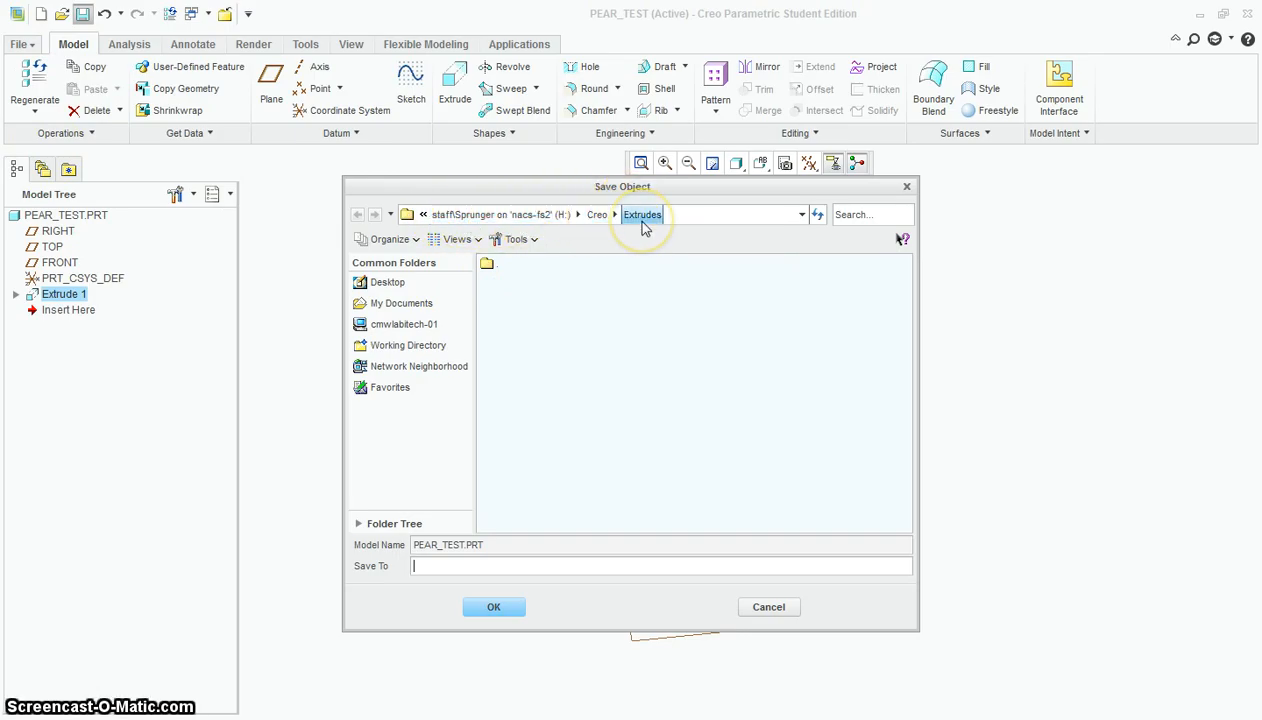
pyautogui.click(417, 565)
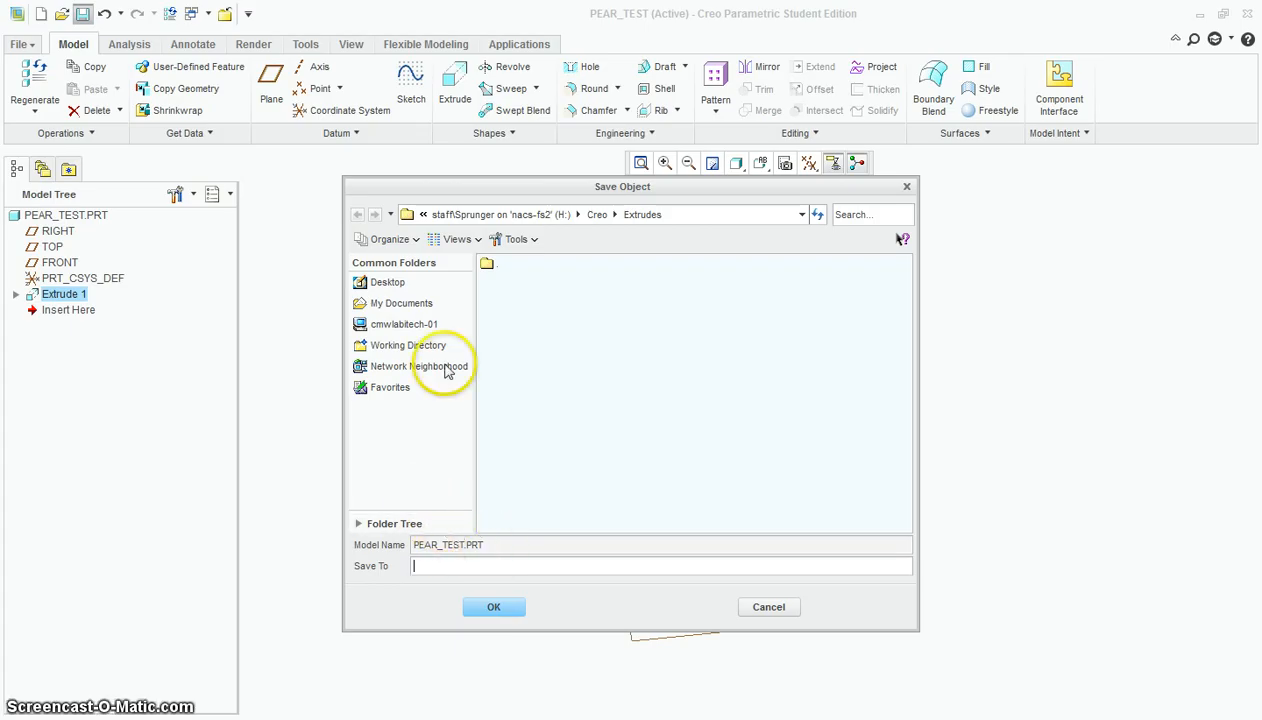
pyautogui.moveTo(733, 180); pyautogui.dragTo(1070, 349)
pyautogui.moveTo(753, 364); pyautogui.dragTo(322, 160)
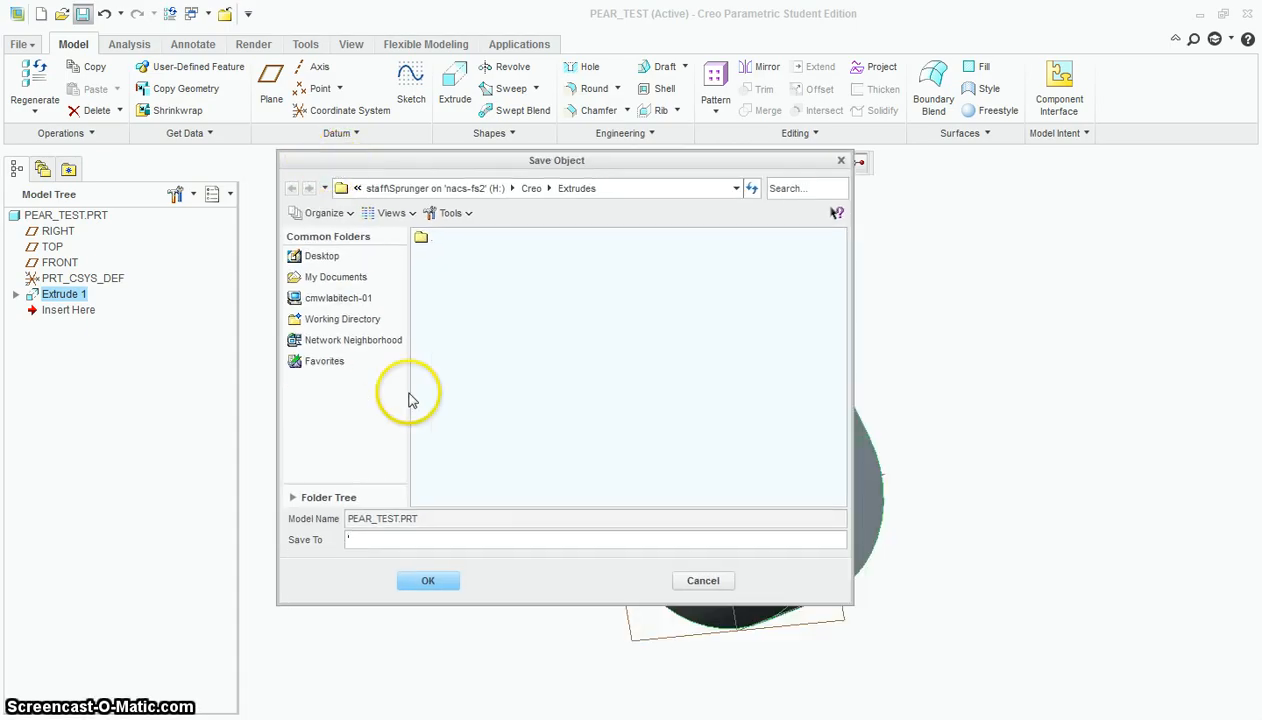
pyautogui.click(440, 581)
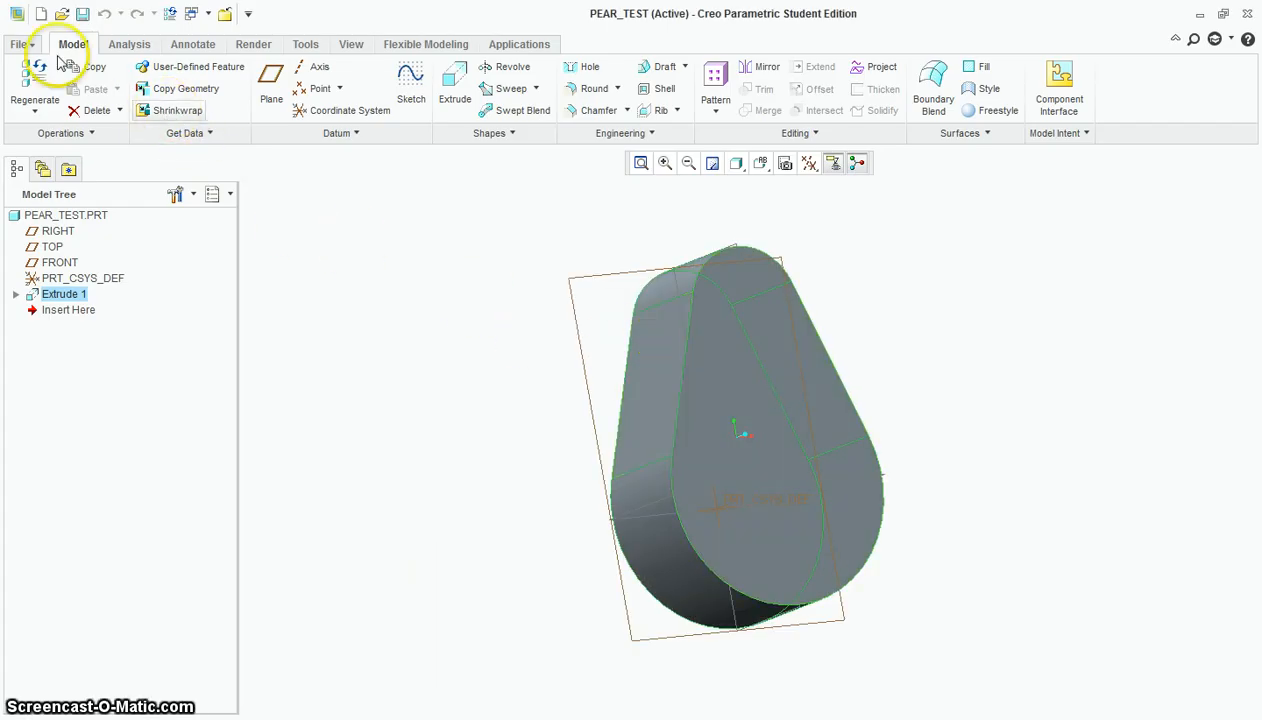
# Browse the H: drive's Creo\Extrudes folder for the saved pear_test.prt file without opening it.
pyautogui.click(20, 44)
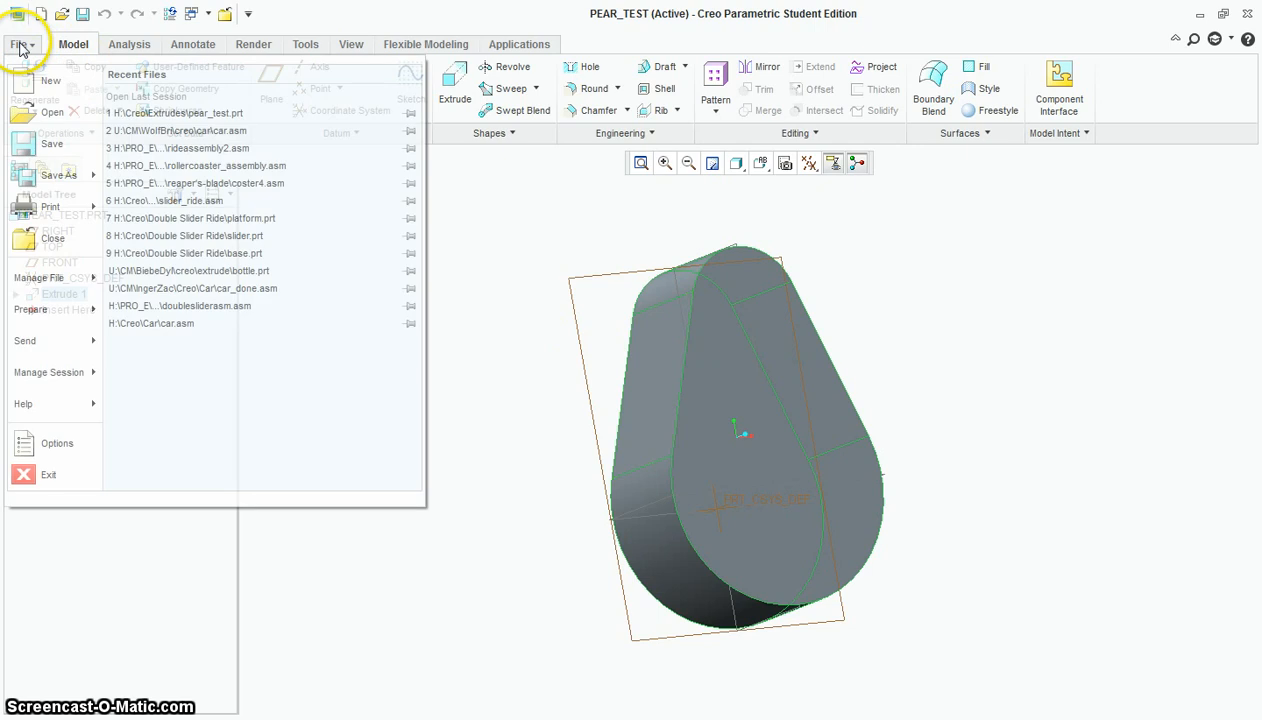
pyautogui.click(40, 110)
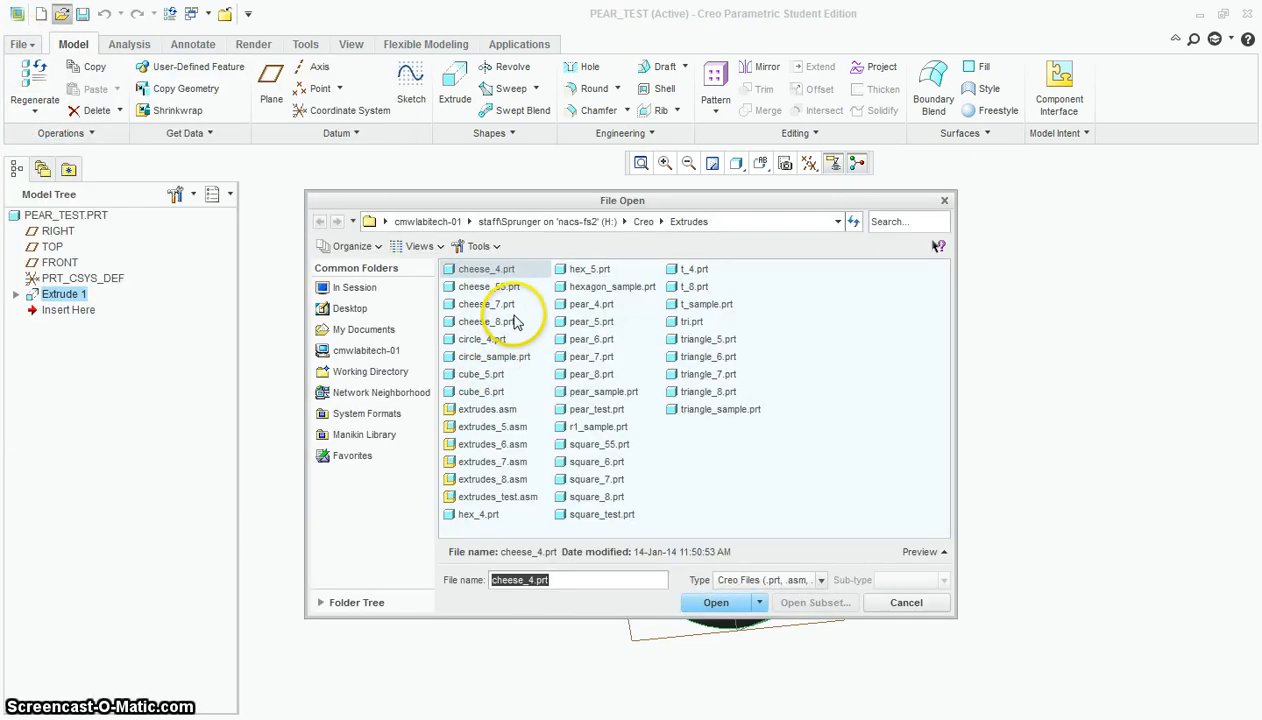
pyautogui.click(375, 355)
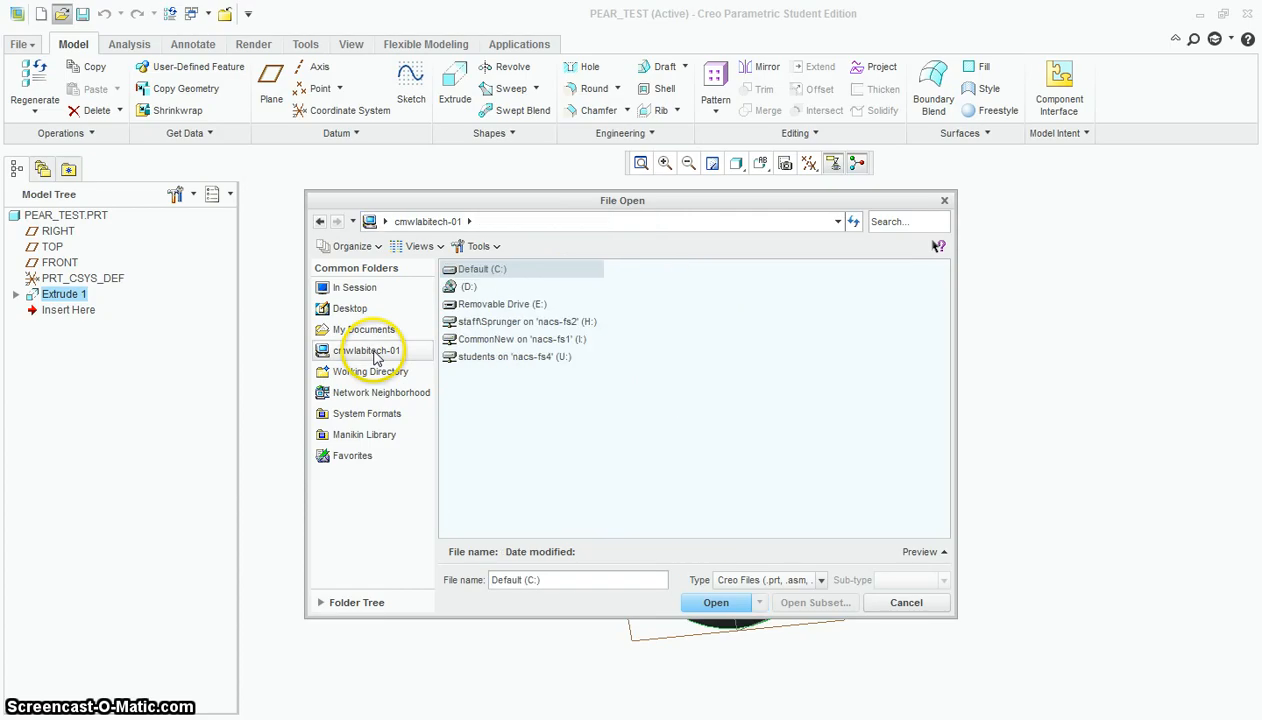
pyautogui.doubleClick(507, 323)
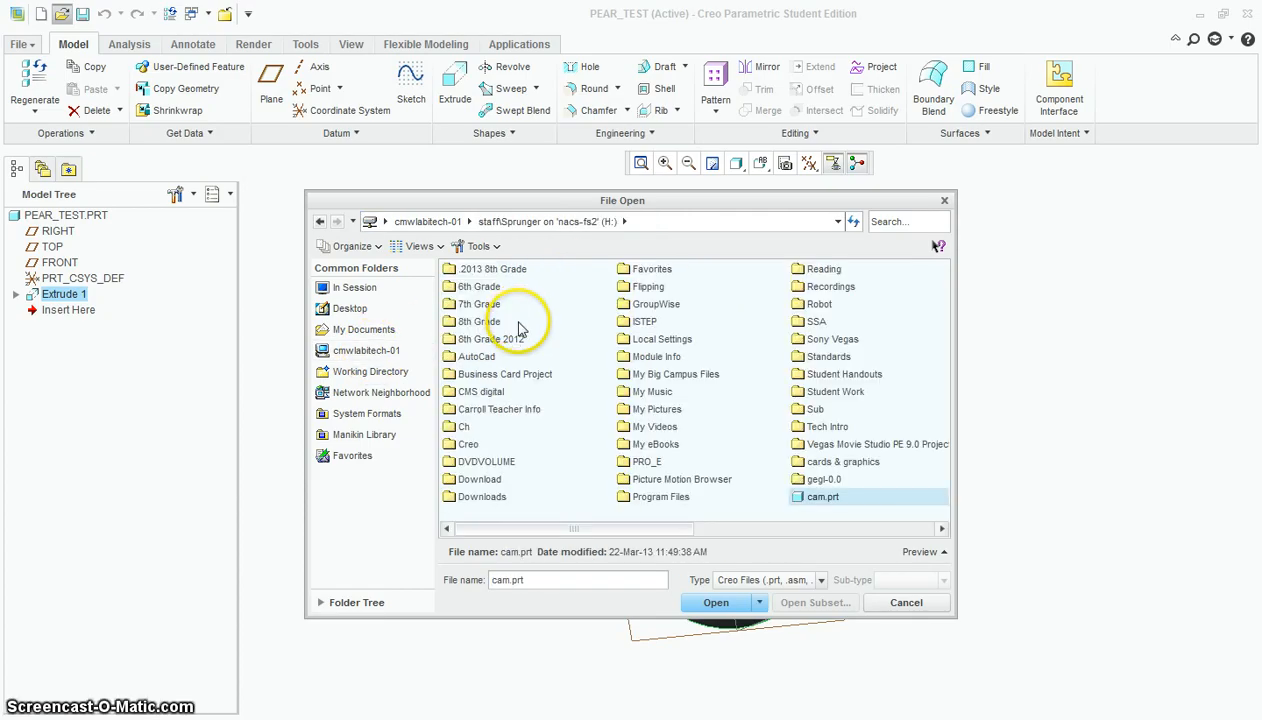
pyautogui.doubleClick(466, 444)
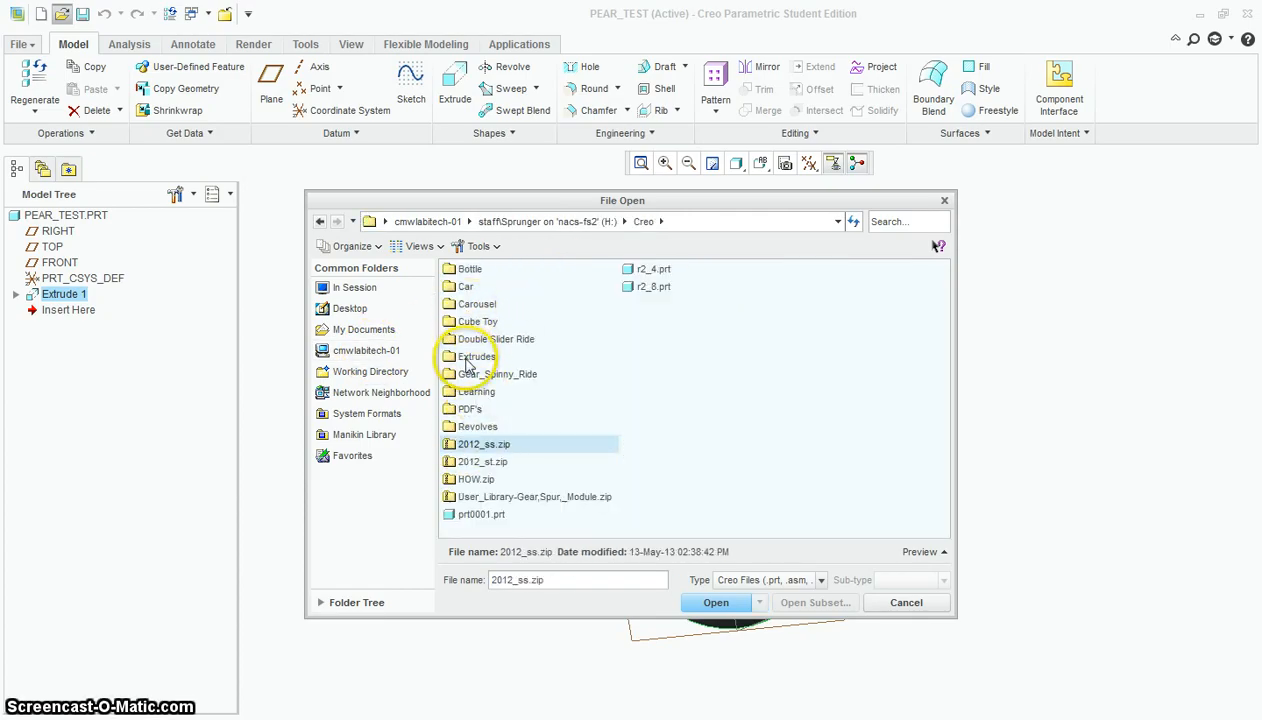
pyautogui.doubleClick(472, 356)
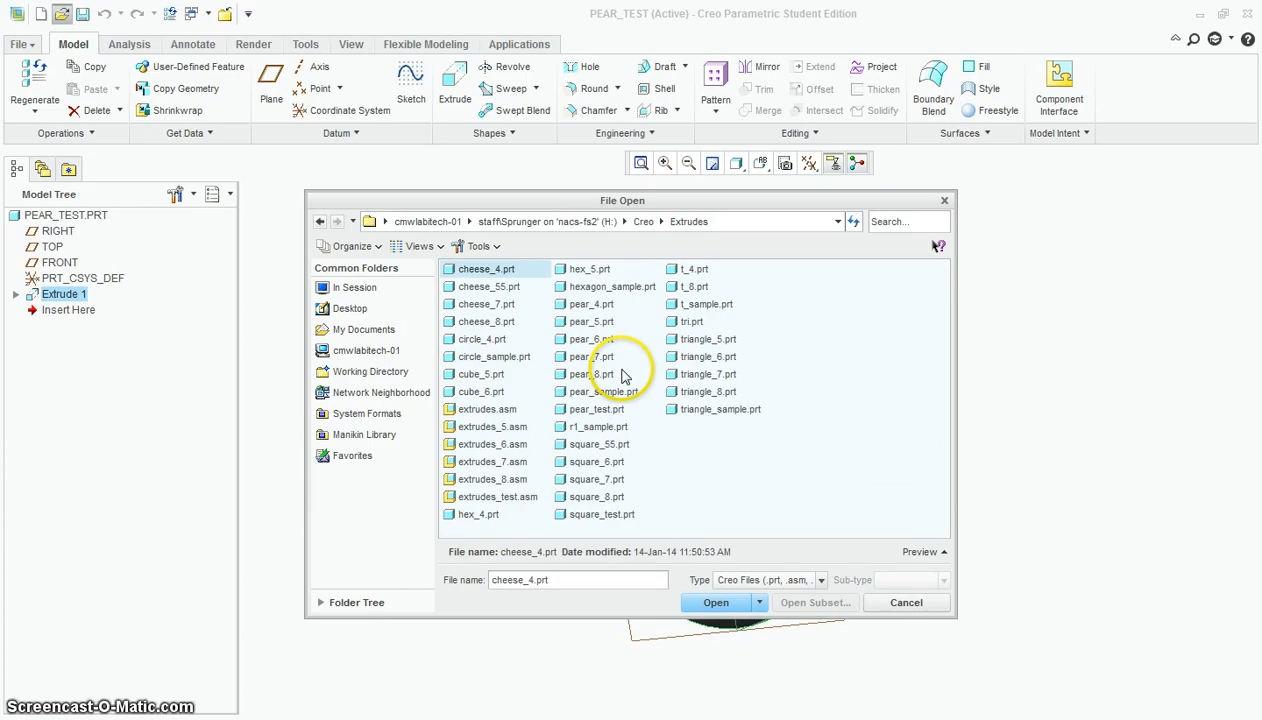
pyautogui.click(600, 412)
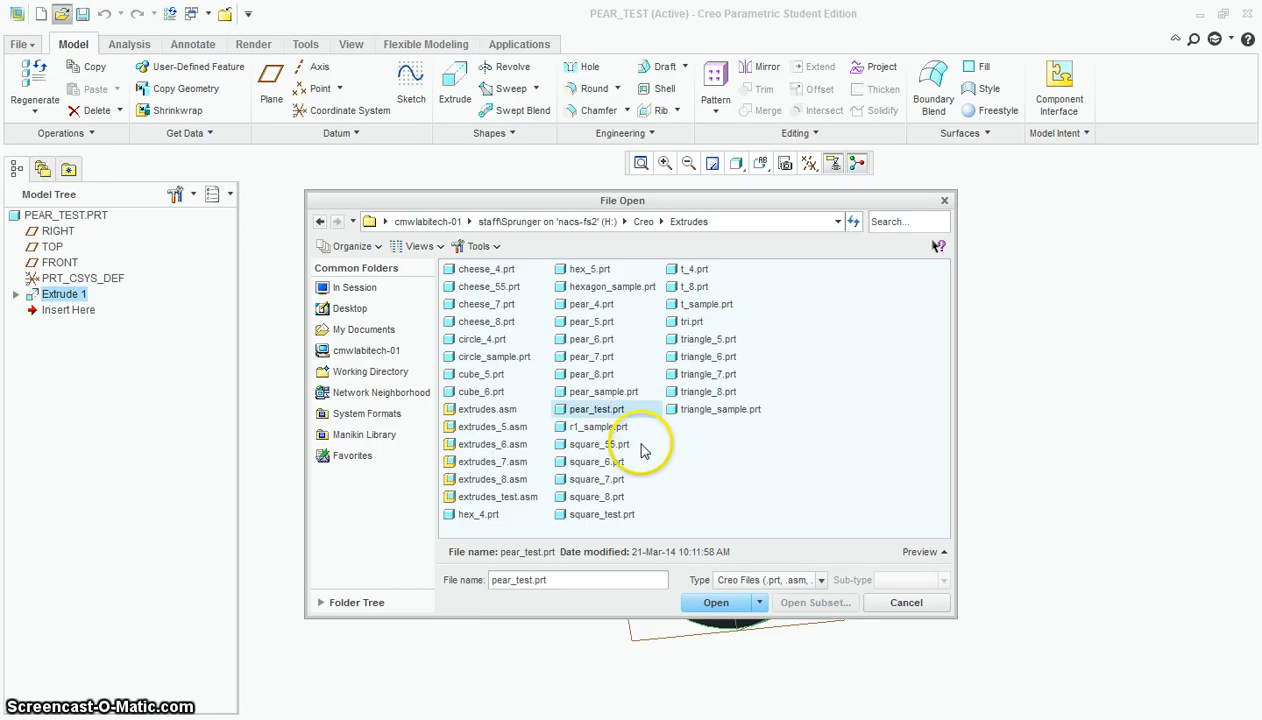
pyautogui.click(887, 602)
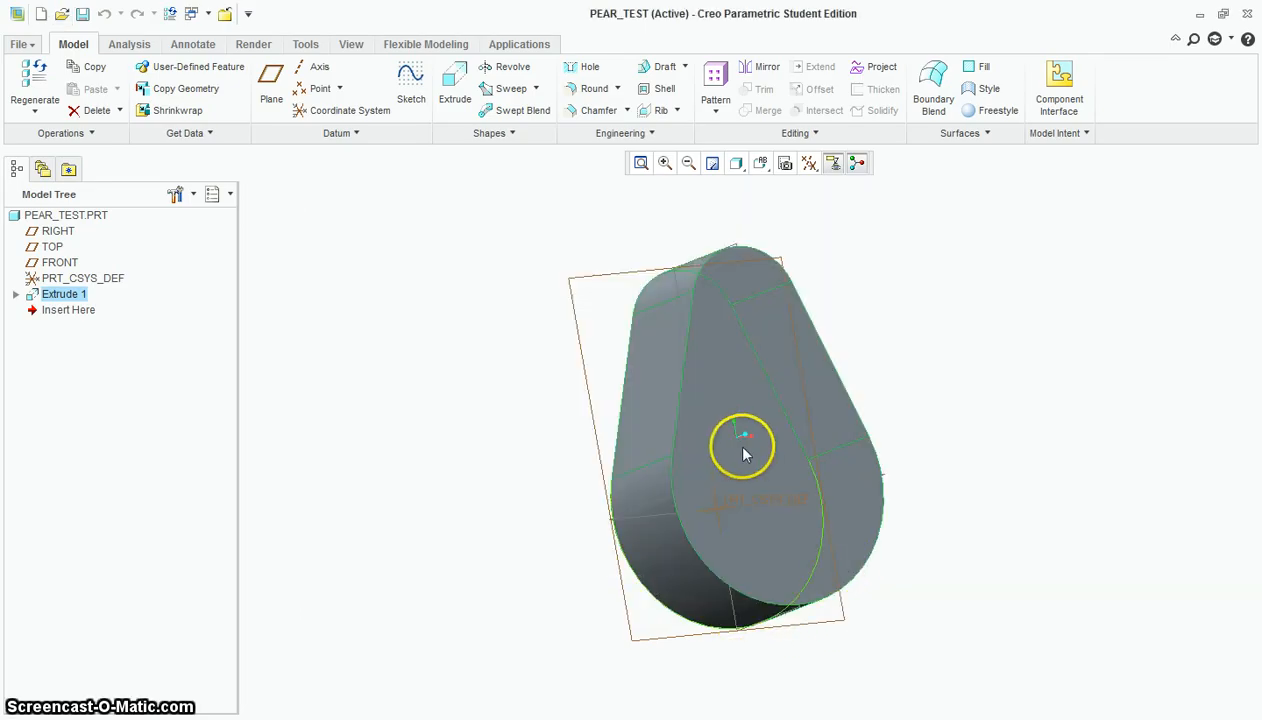